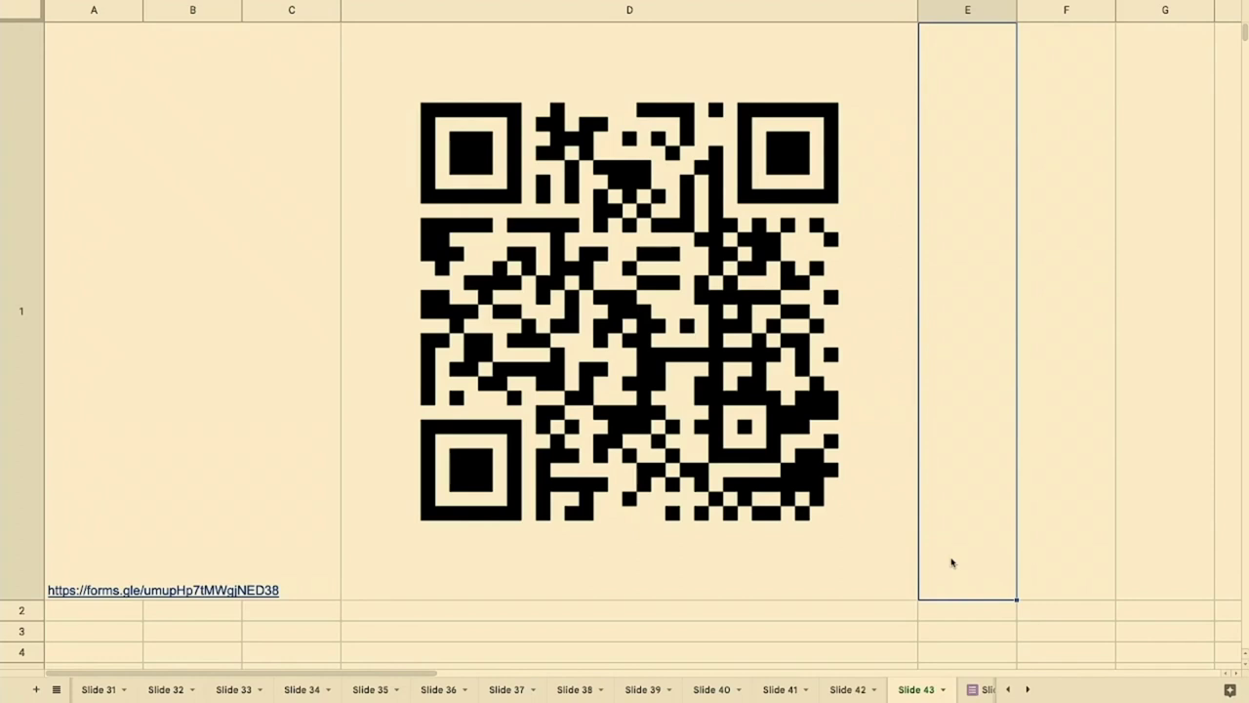
# - Switch to the video player to watch the Excel esports clip, pausing and closing it at the end
pyautogui.hotkey('ctrl', 'Left')
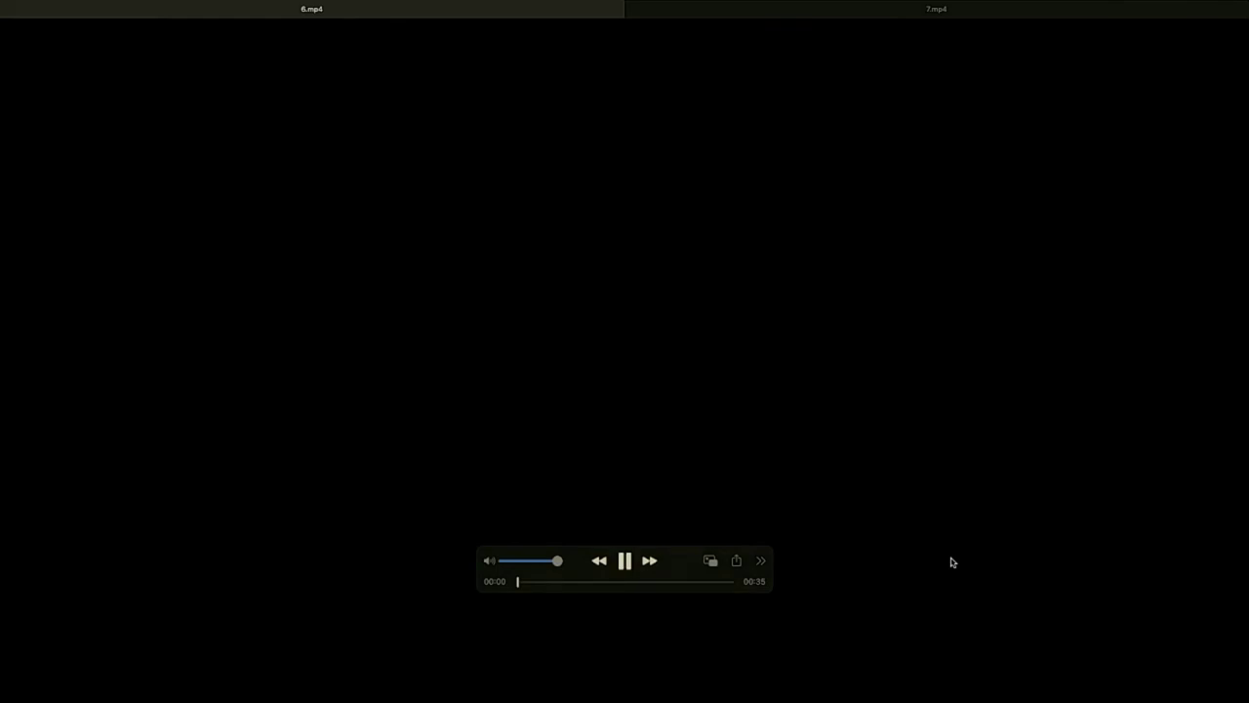
pyautogui.hotkey('ctrl', 'Right')
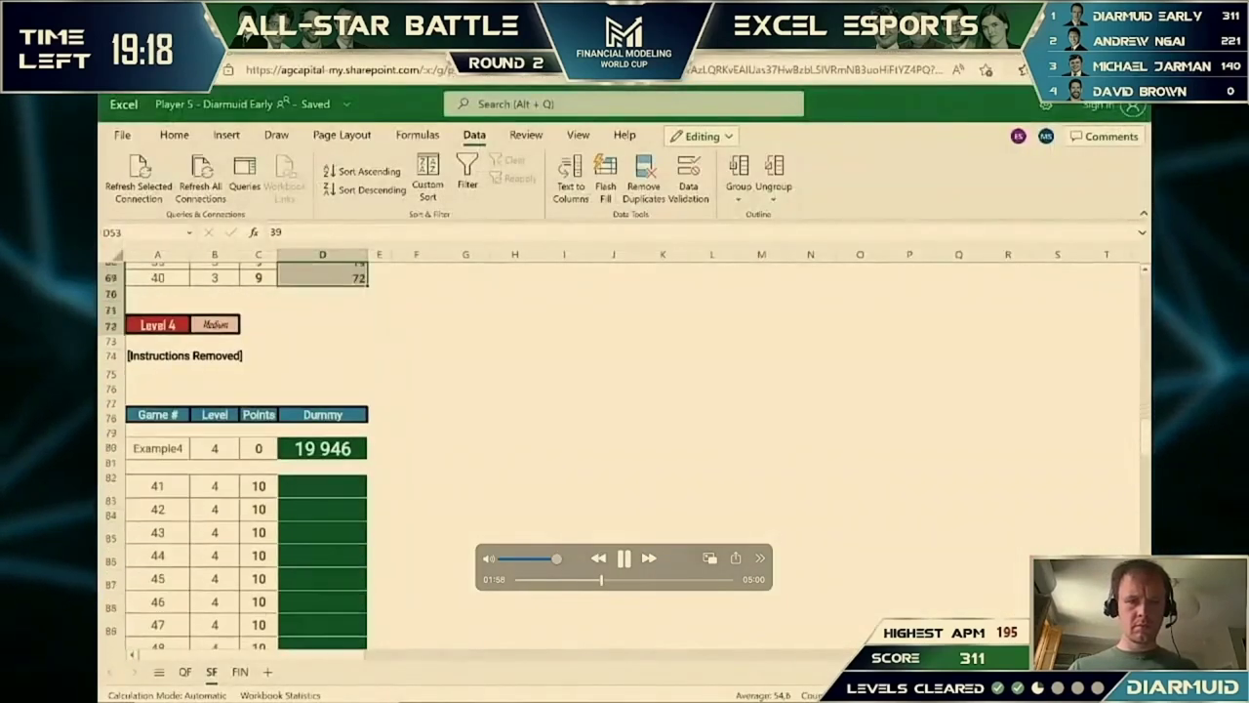
pyautogui.press('space')
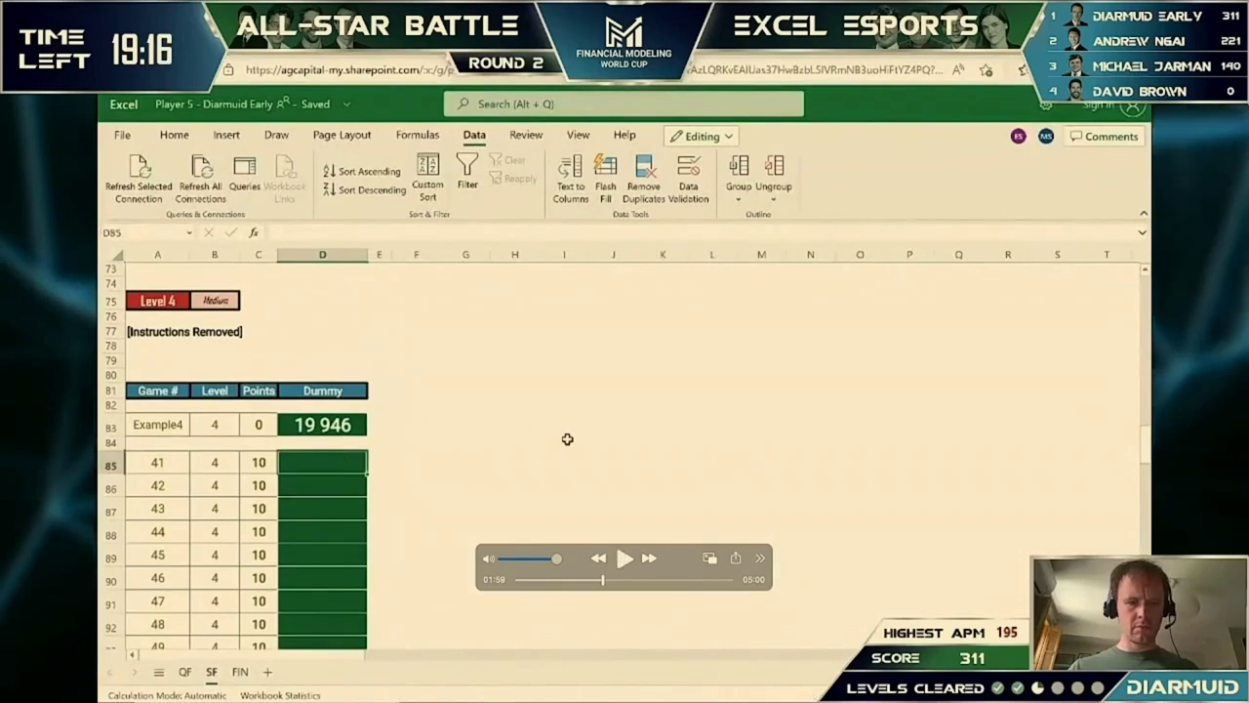
pyautogui.press('super+w')
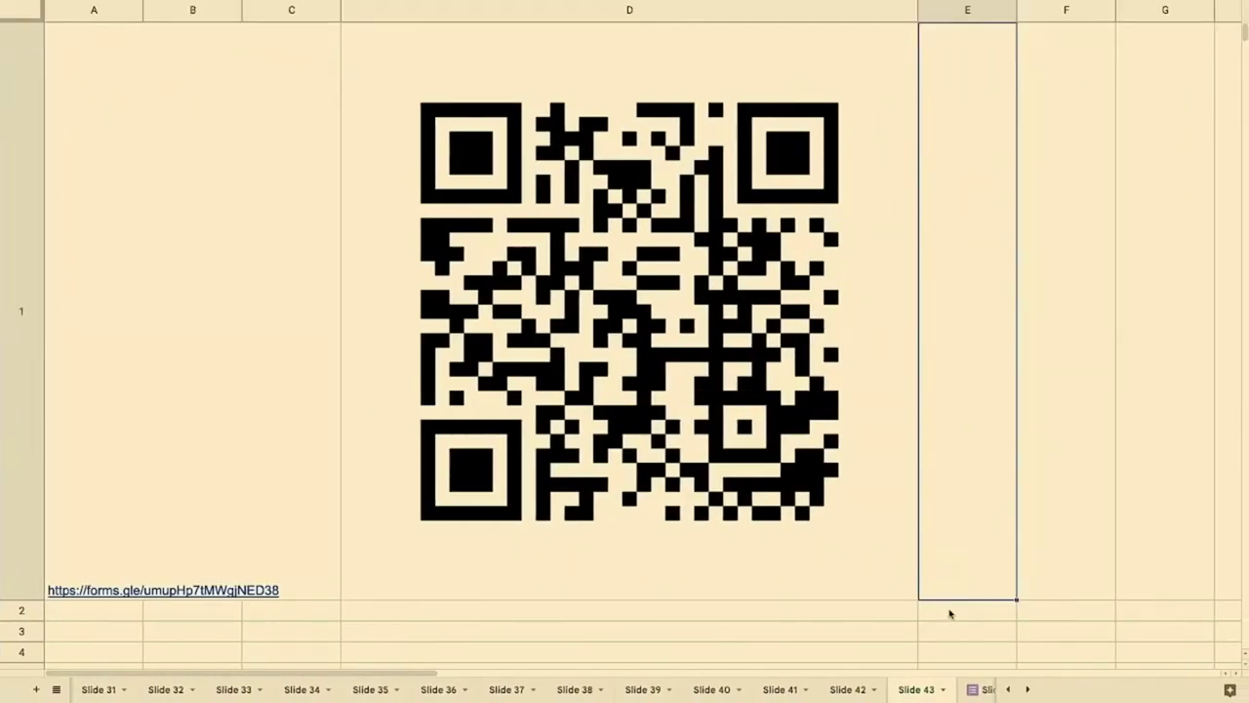
# - Open the Slide 44 sheet and enter the header "Salt in lbs" in cell F1
pyautogui.click(971, 689)
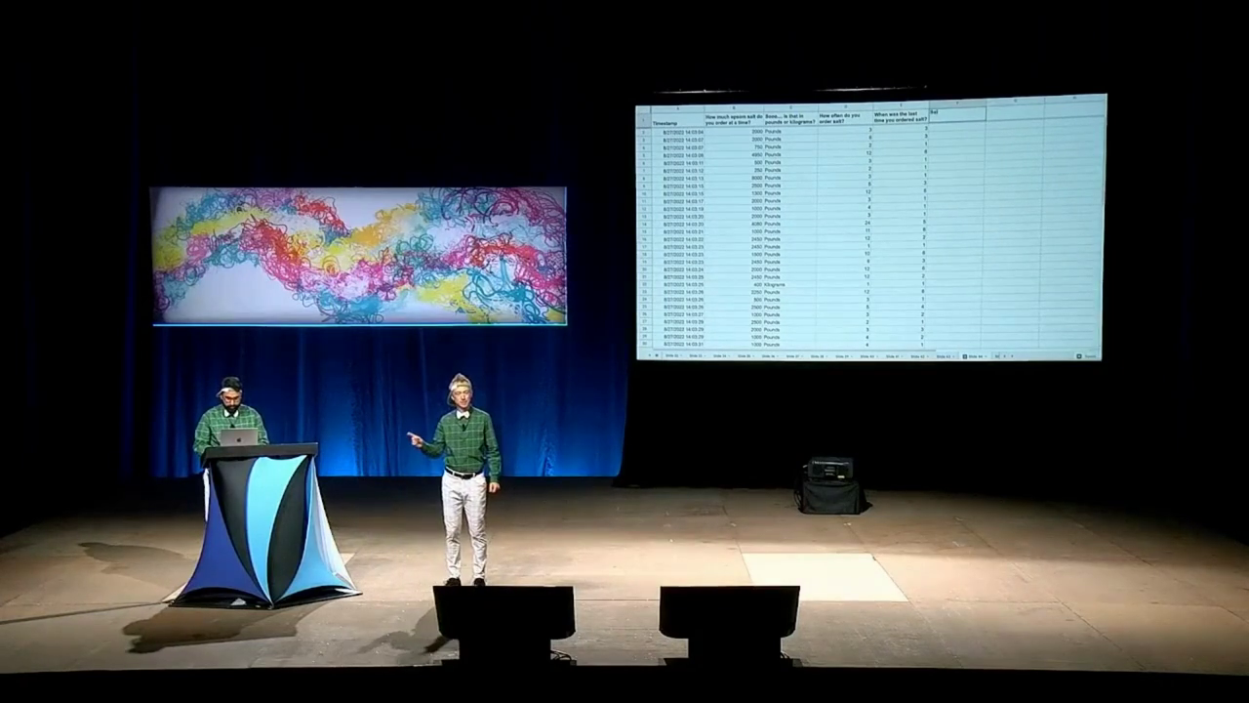
pyautogui.press('Return')
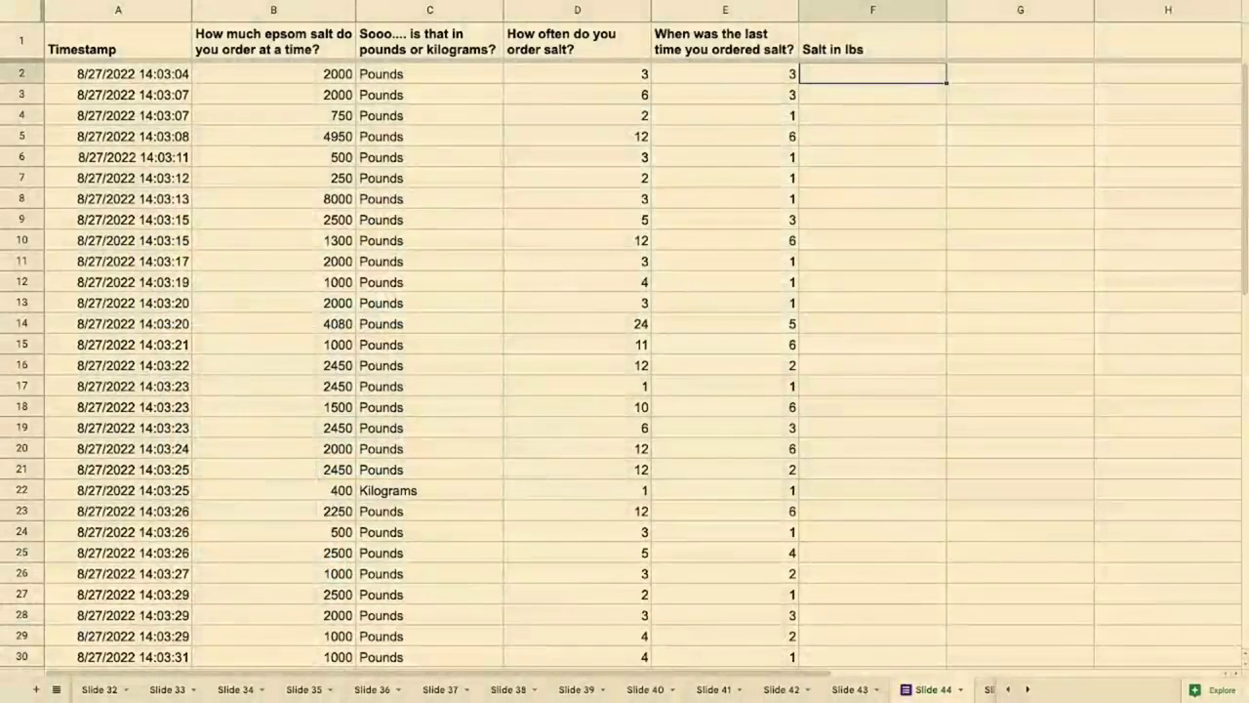
# - Enter =if(C2="kilograms",convert(B2,"kg","lbm"),B2) in F2 to express the salt order in pounds
pyautogui.write('=if(')
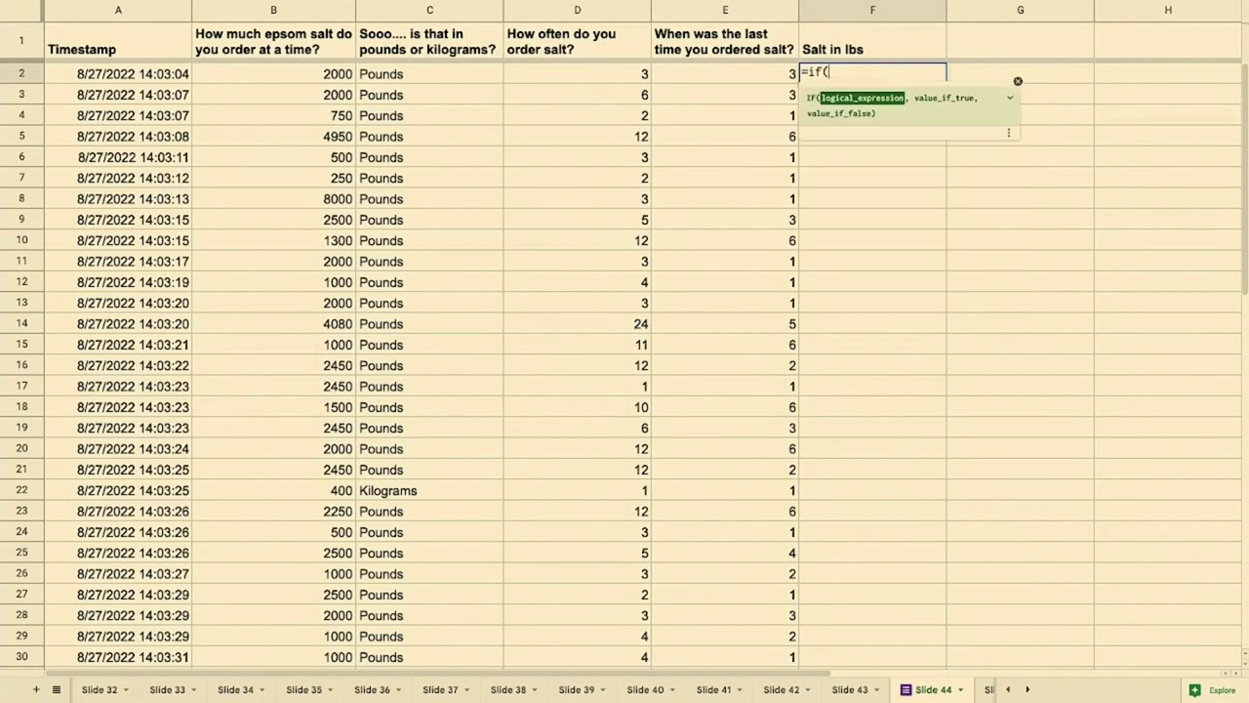
pyautogui.click(464, 80)
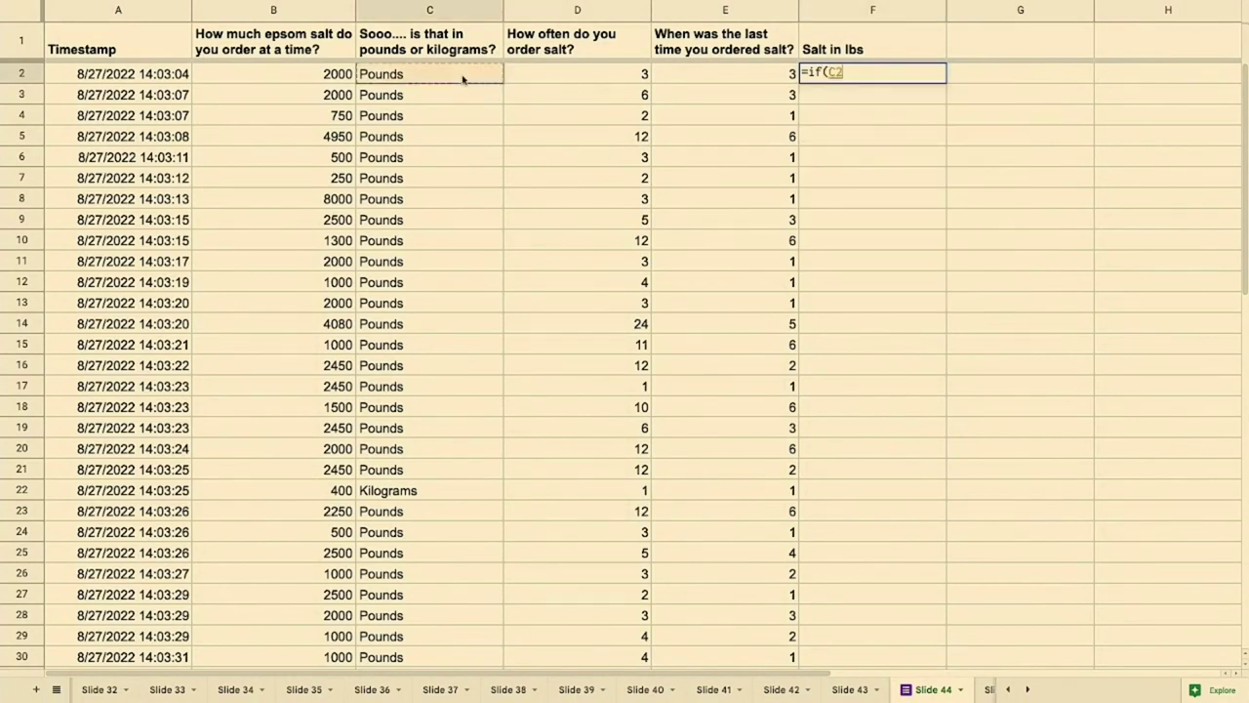
pyautogui.write('="kilograms')
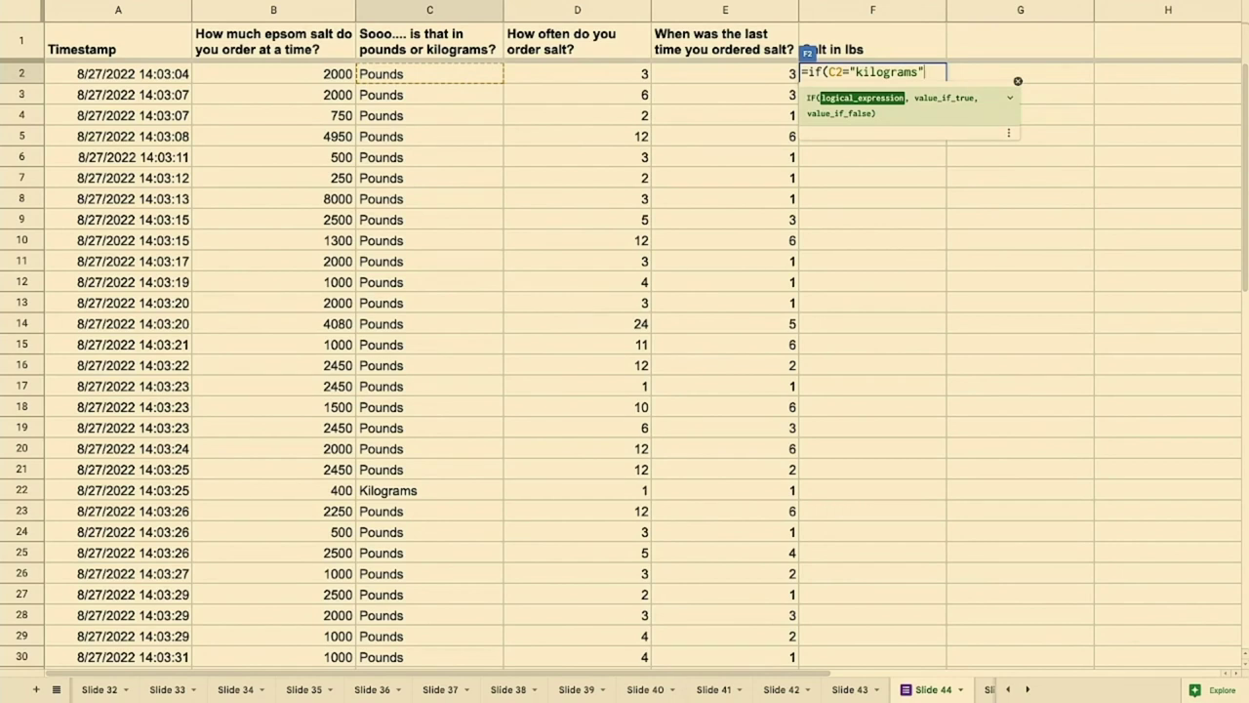
pyautogui.write('",conv')
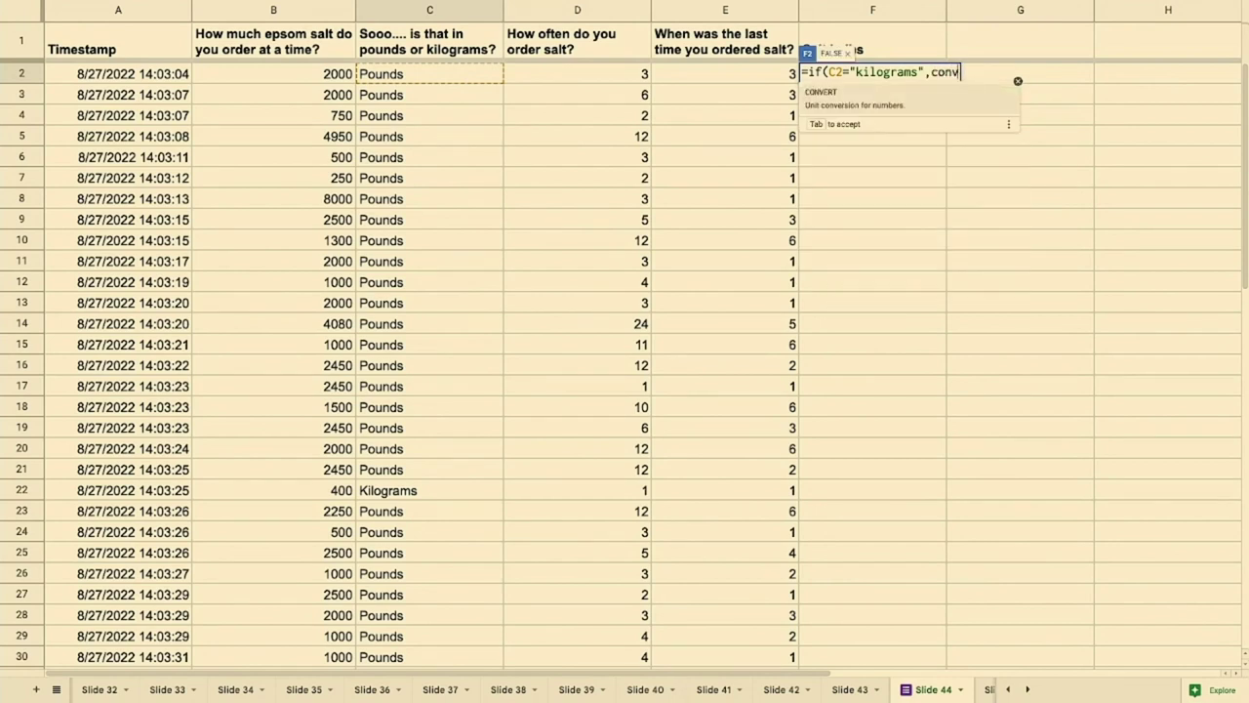
pyautogui.write('ert(')
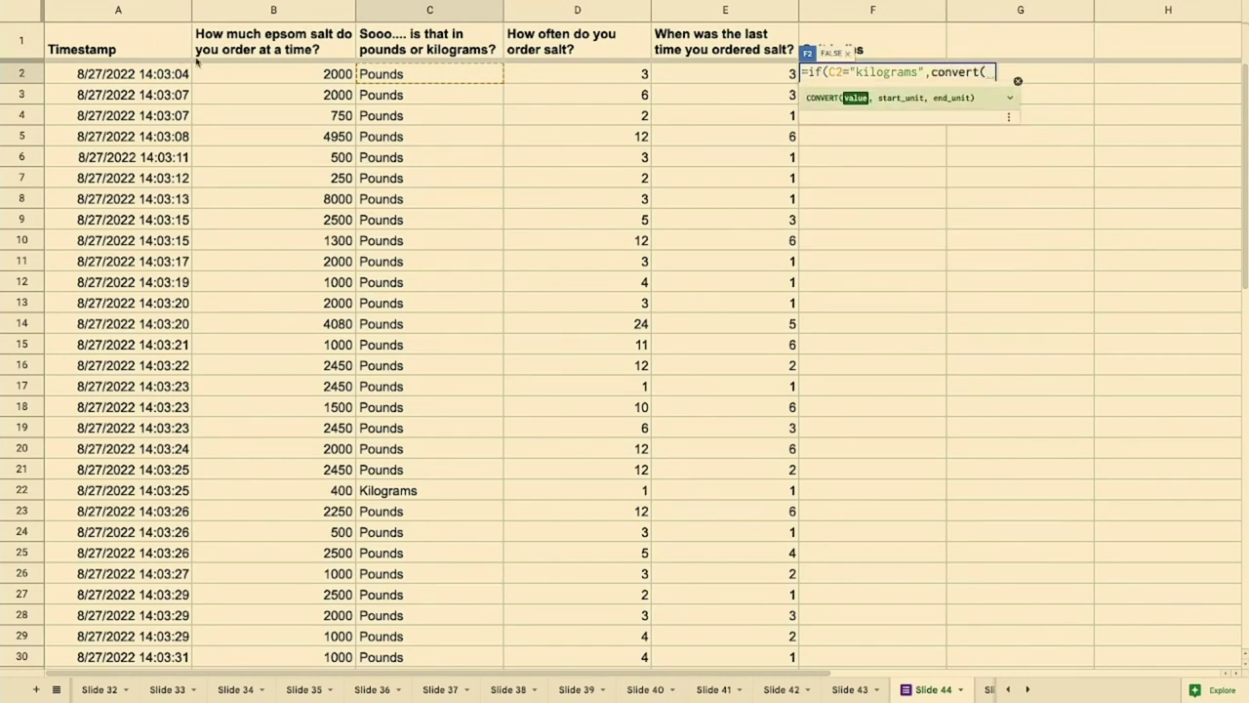
pyautogui.click(217, 74)
pyautogui.write(',"kg","')
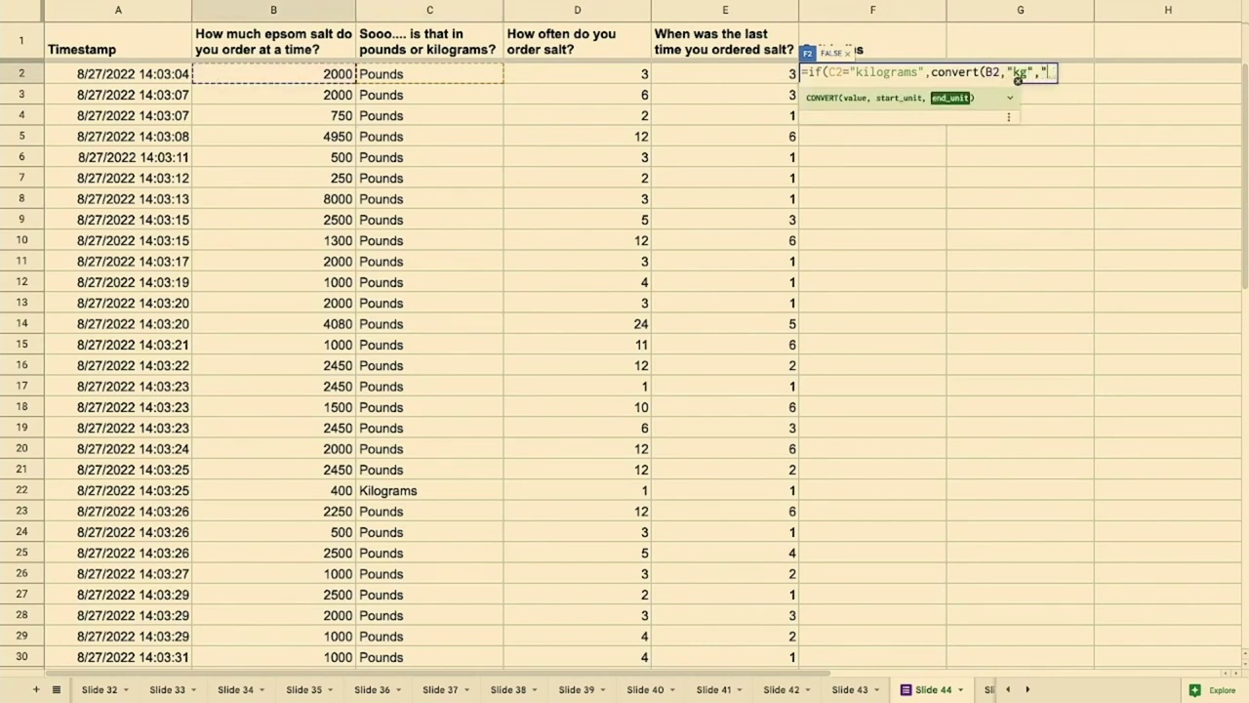
pyautogui.write('lbm"),')
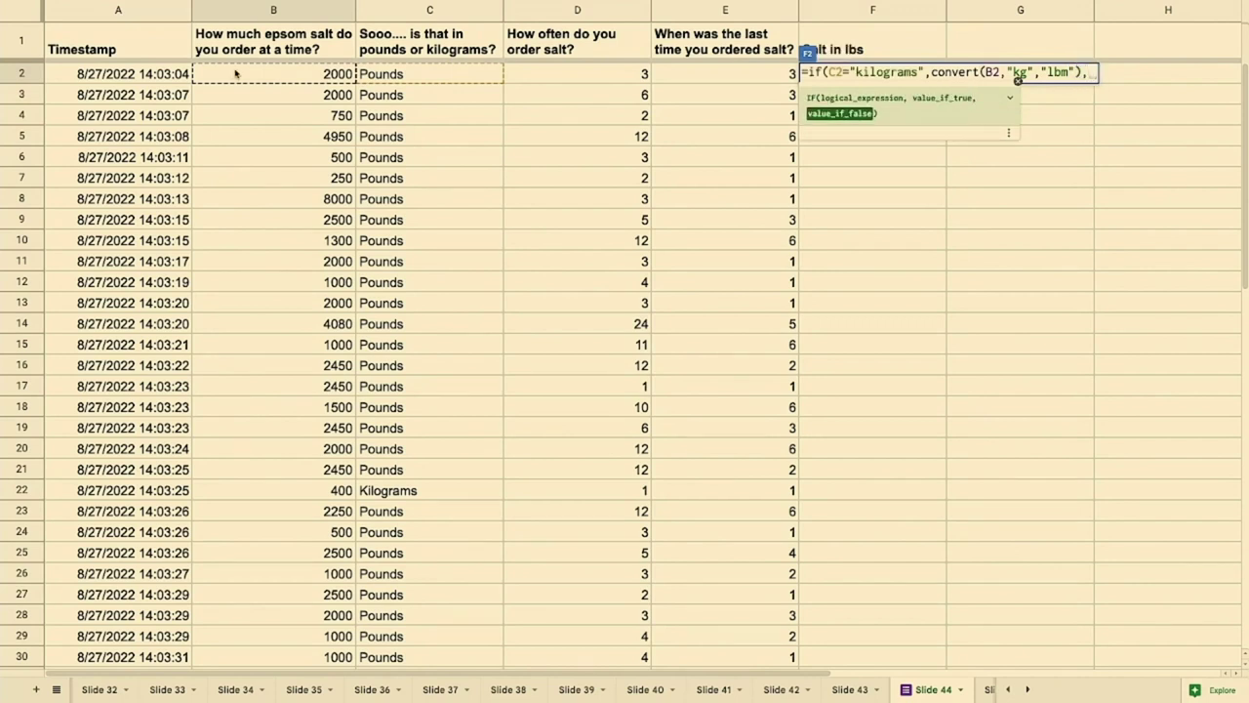
pyautogui.click(235, 73)
pyautogui.write(')')
pyautogui.press('Return')
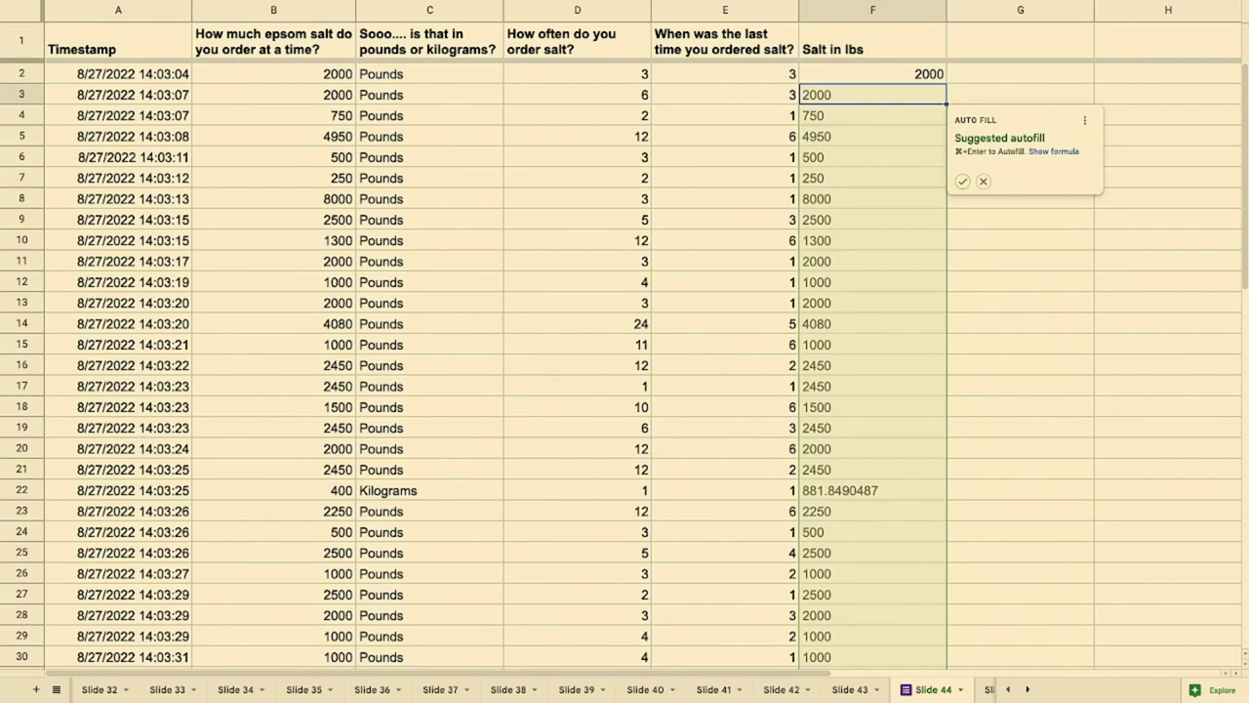
# - Dismiss the suggested autofill and fill the F2 formula down column F through row 75
pyautogui.press('Escape')
pyautogui.hotkey('shift', 'Up')
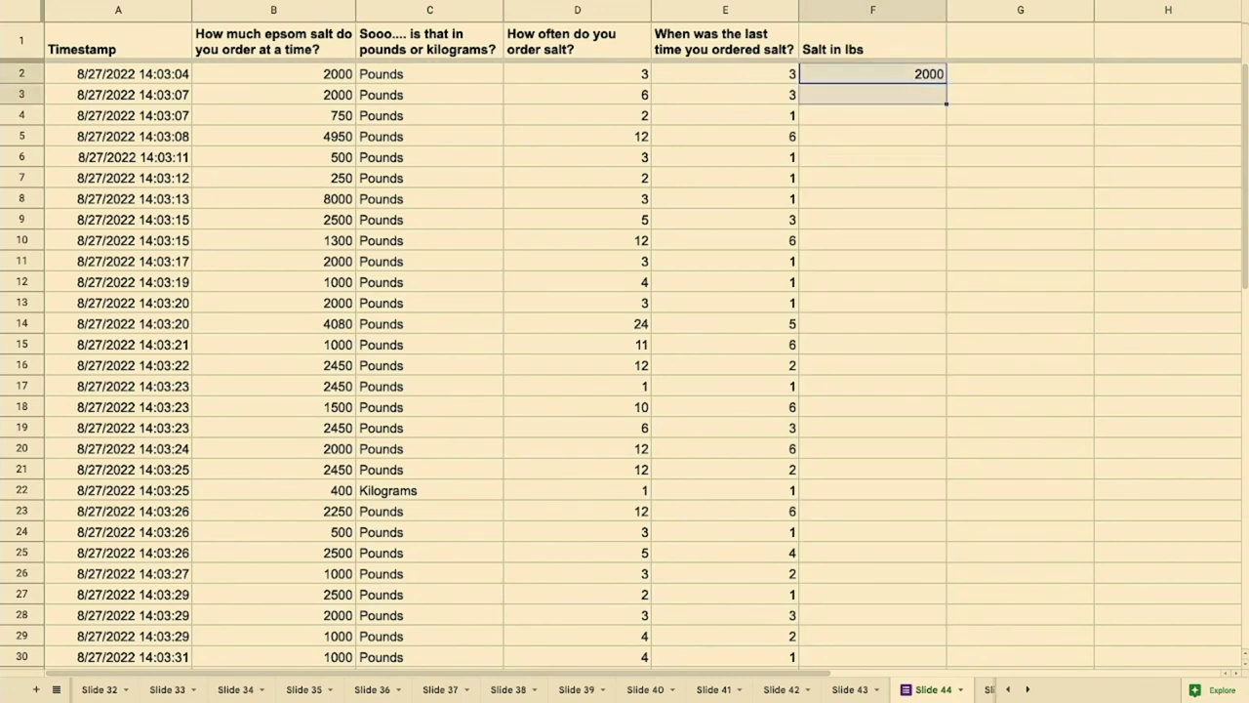
pyautogui.hotkey('ctrl', 'shift', 'Down')
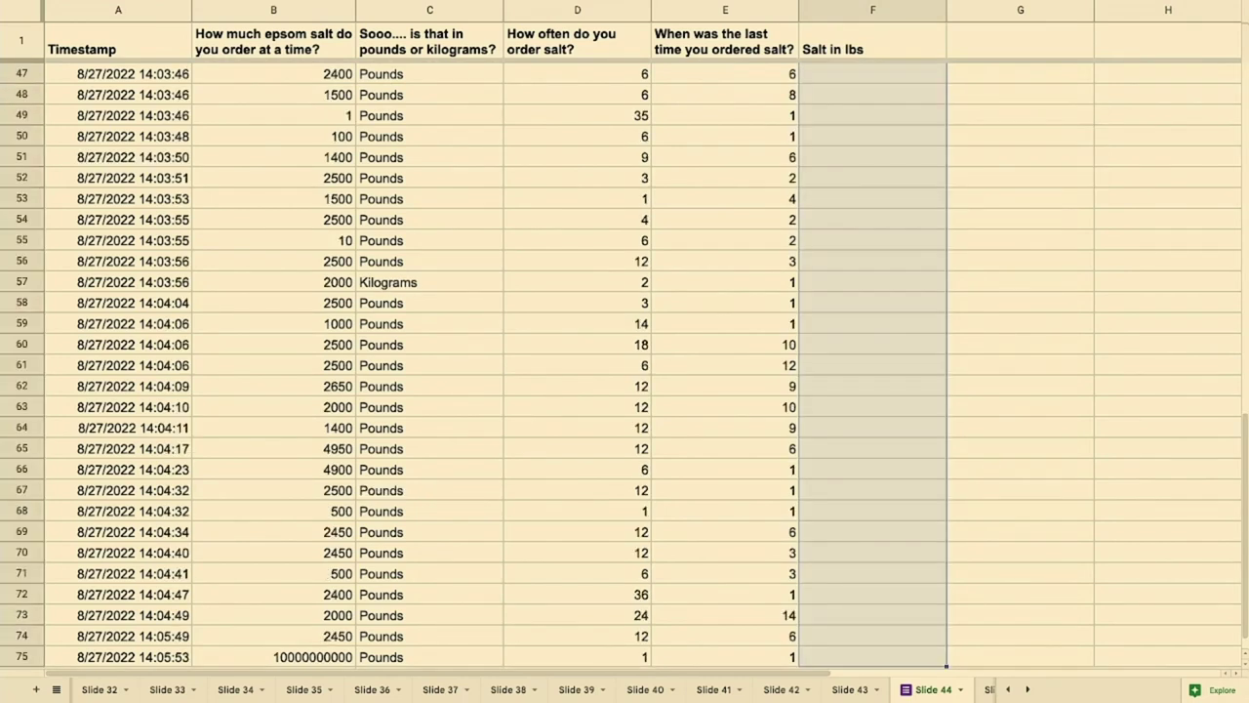
pyautogui.hotkey('ctrl', 'd')
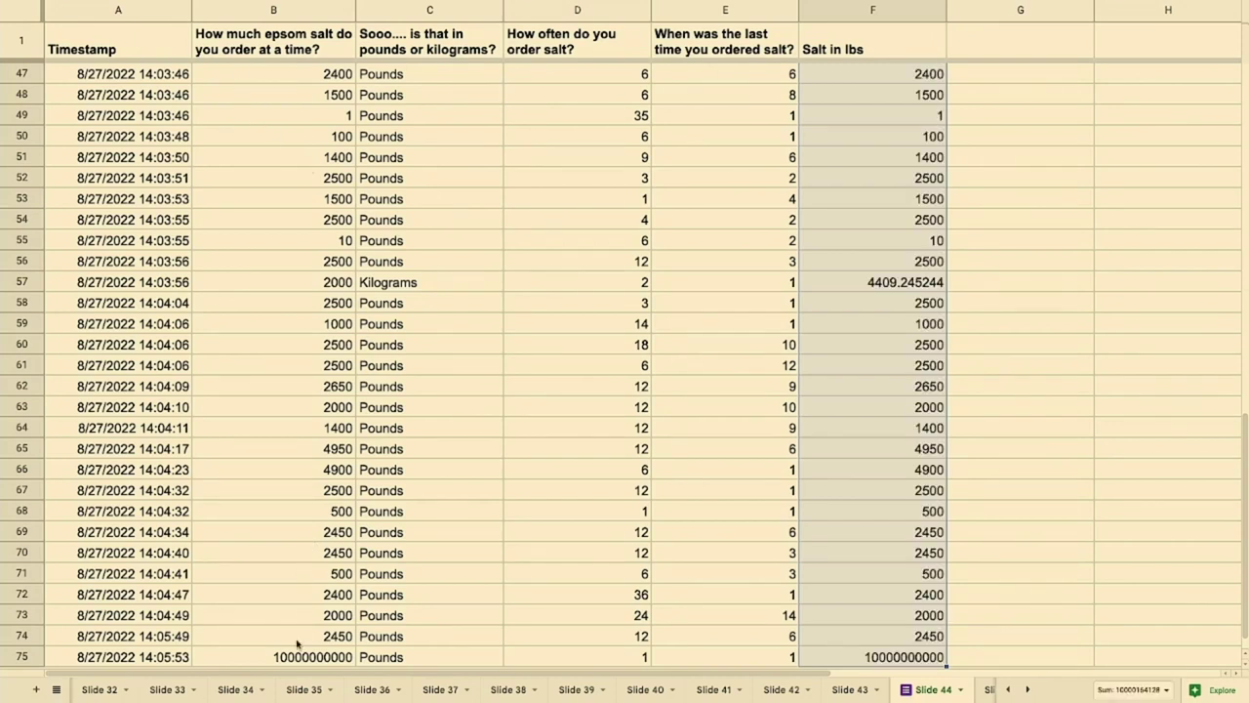
pyautogui.click(298, 657)
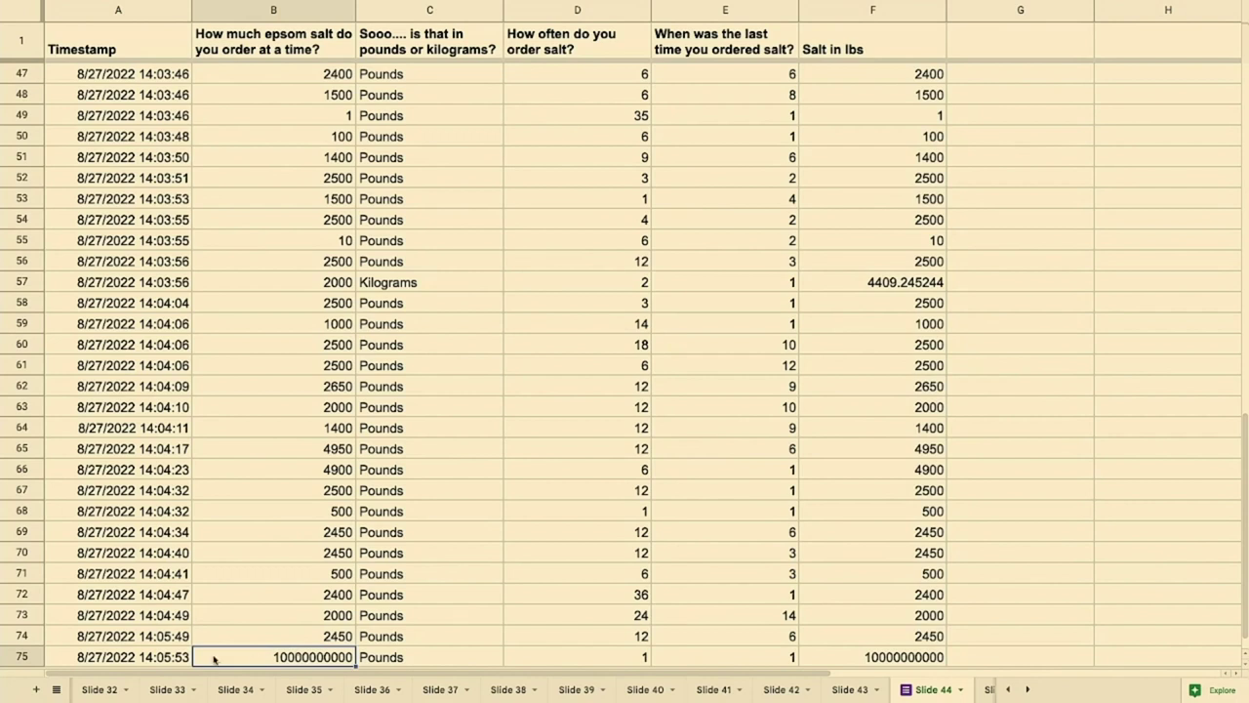
pyautogui.click(21, 656)
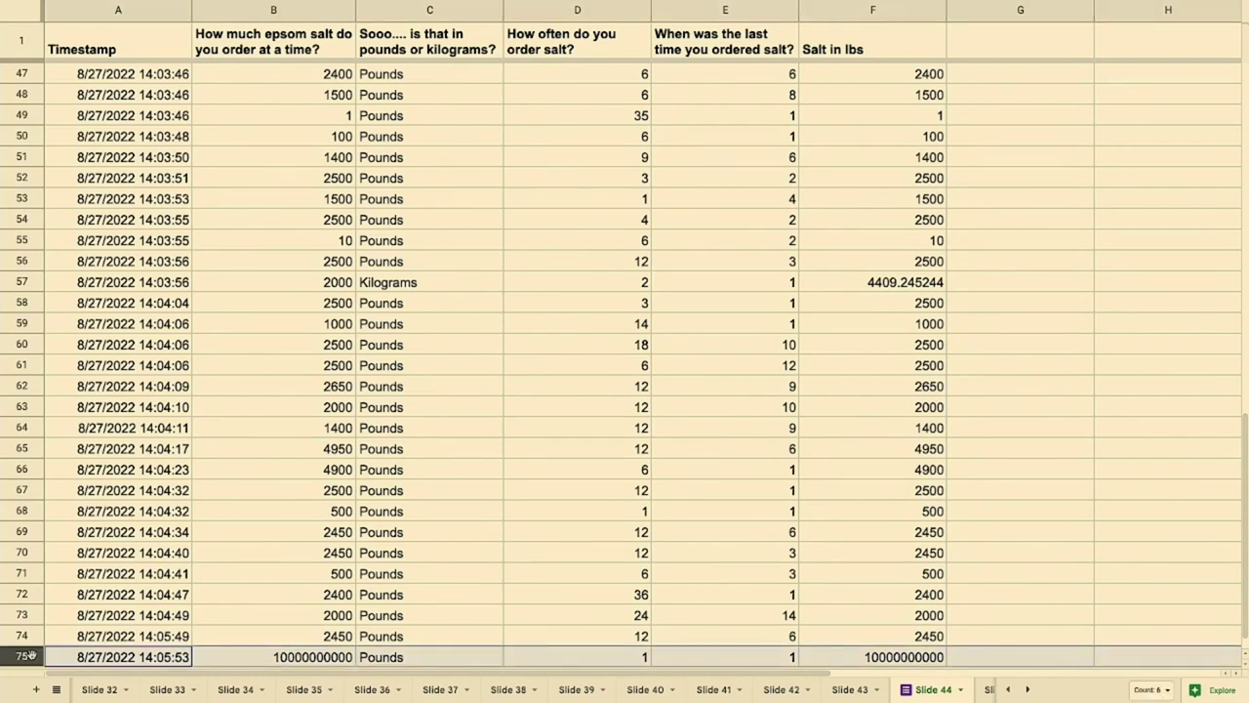
# - Select the Salt in lbs values in F2:F74 and view their sum, average and other summary statistics
pyautogui.click(883, 635)
pyautogui.hotkey('ctrl', 'shift', 'Up')
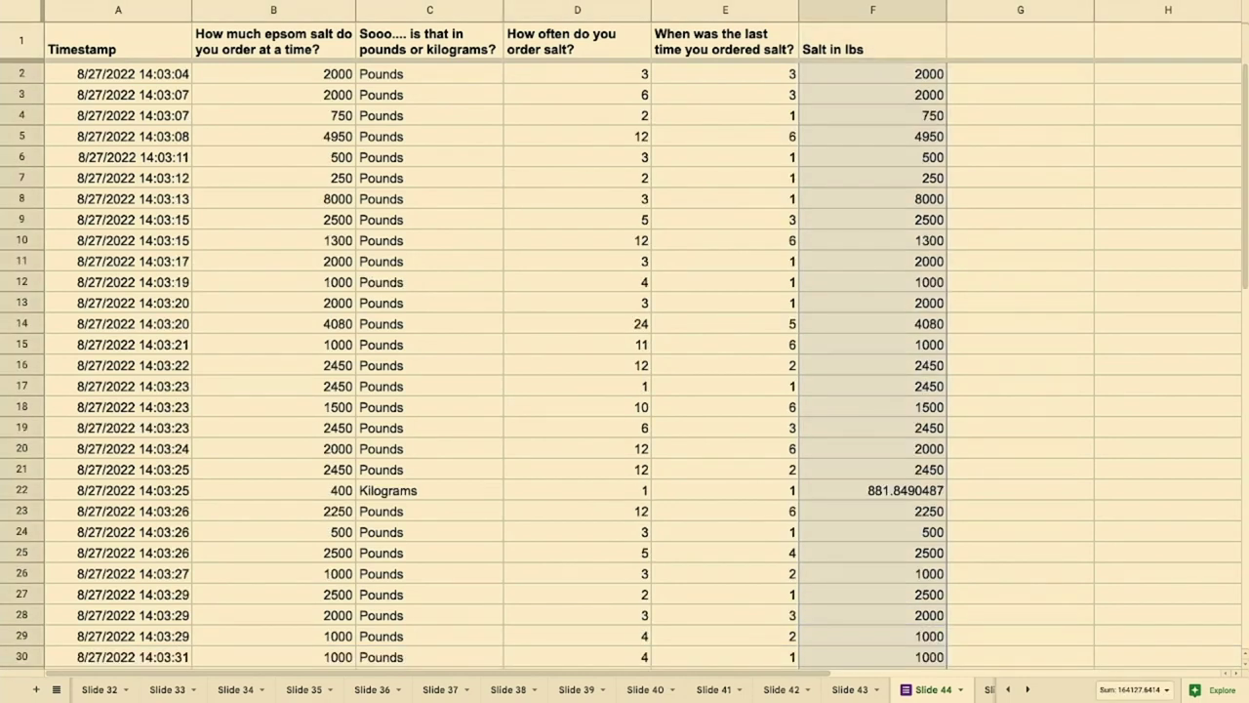
pyautogui.click(1148, 693)
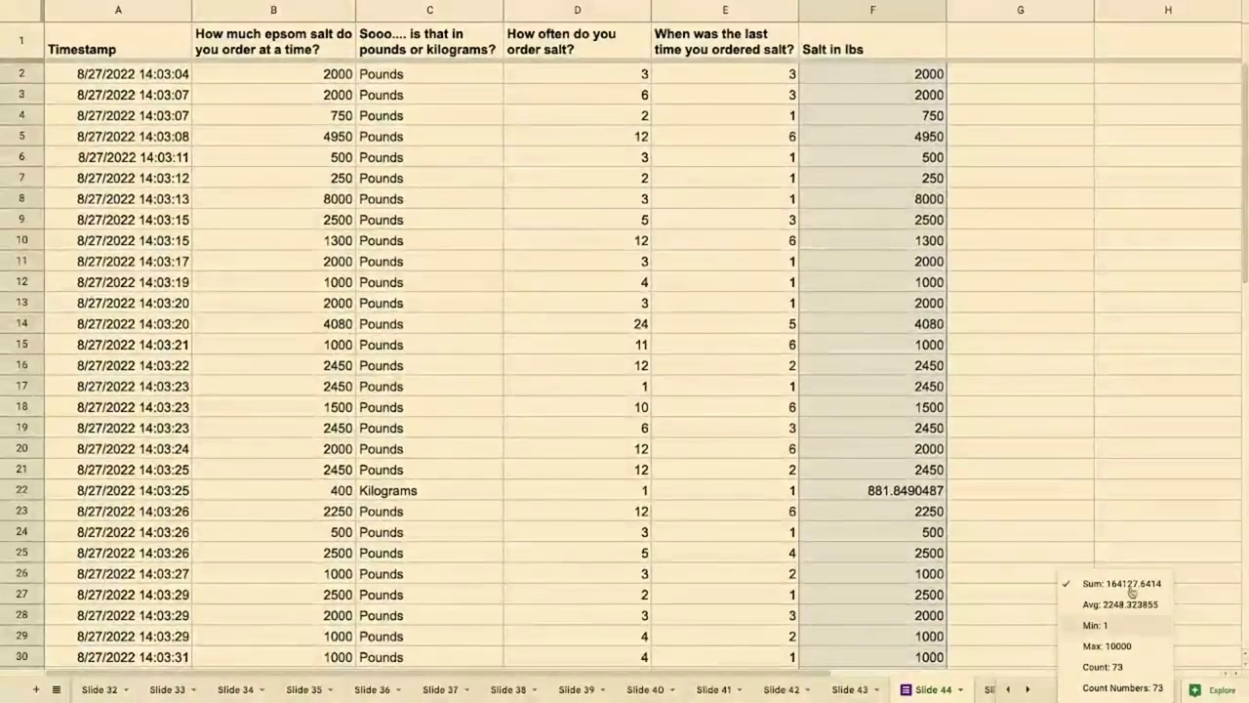
pyautogui.click(1095, 427)
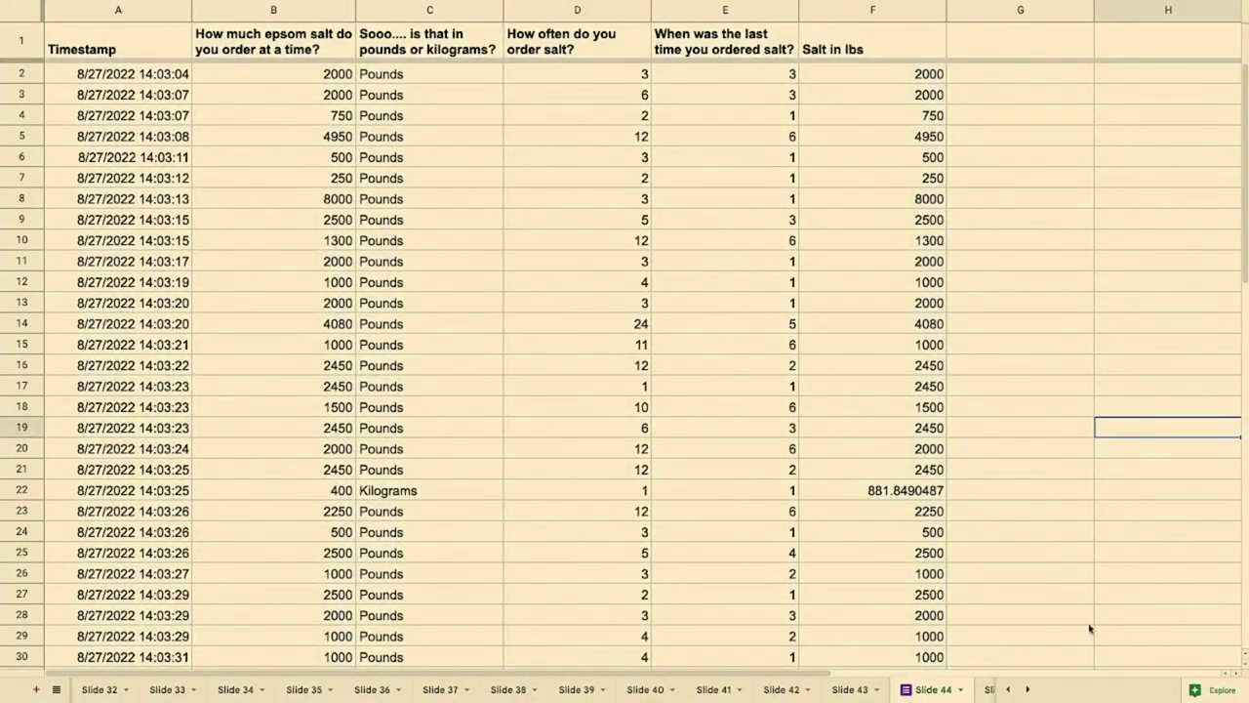
# - On the Slide 45 sheet, enter a TRANSPOSE formula in C1 that references range D1:F74 of Slide 44
pyautogui.click(1028, 689)
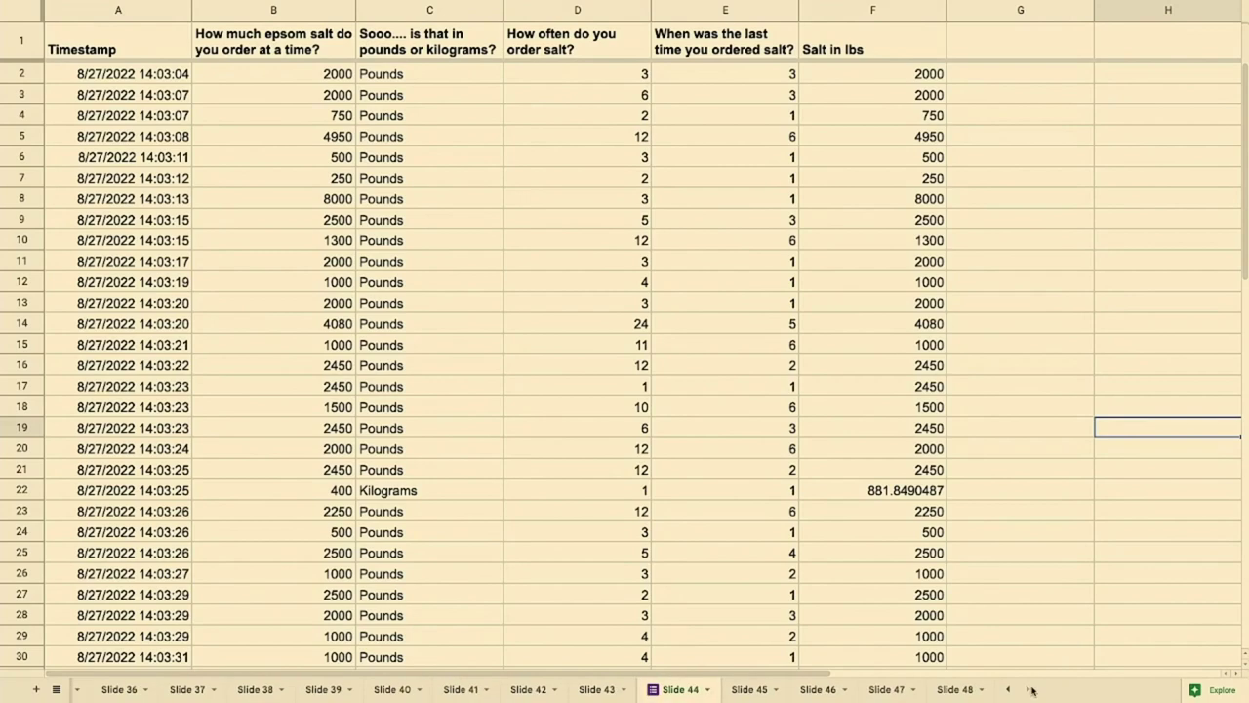
pyautogui.click(749, 689)
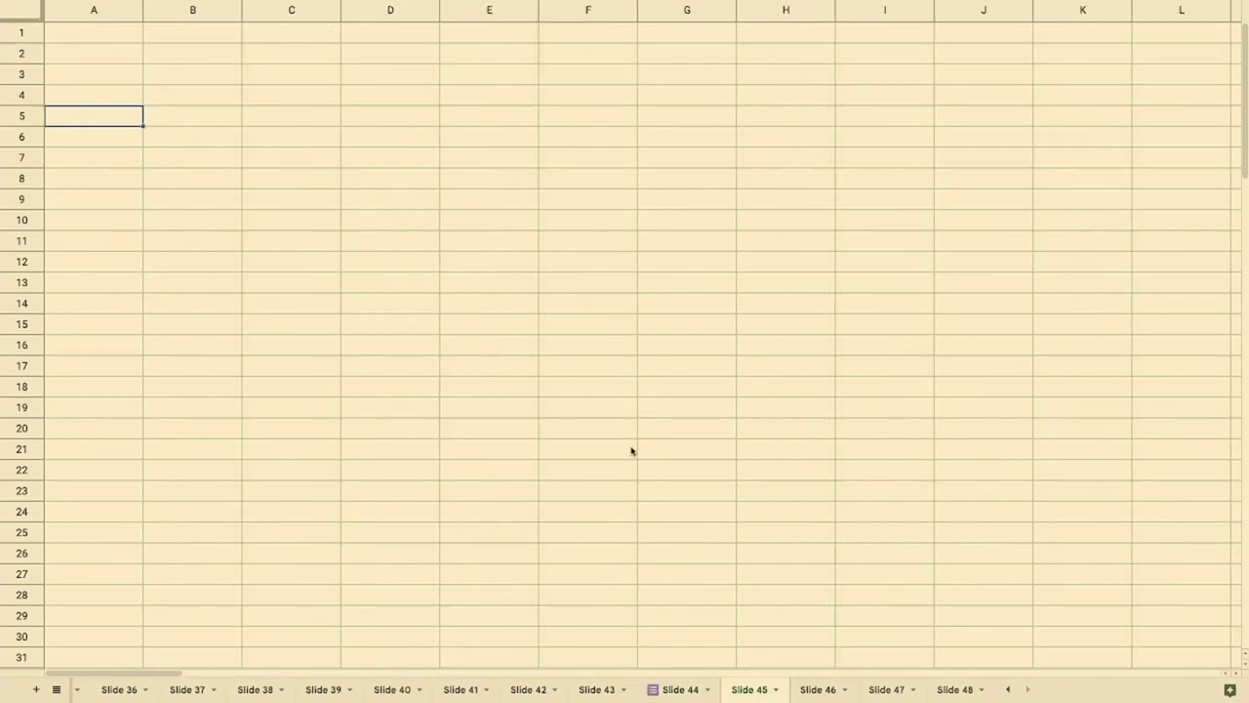
pyautogui.click(304, 44)
pyautogui.write('=')
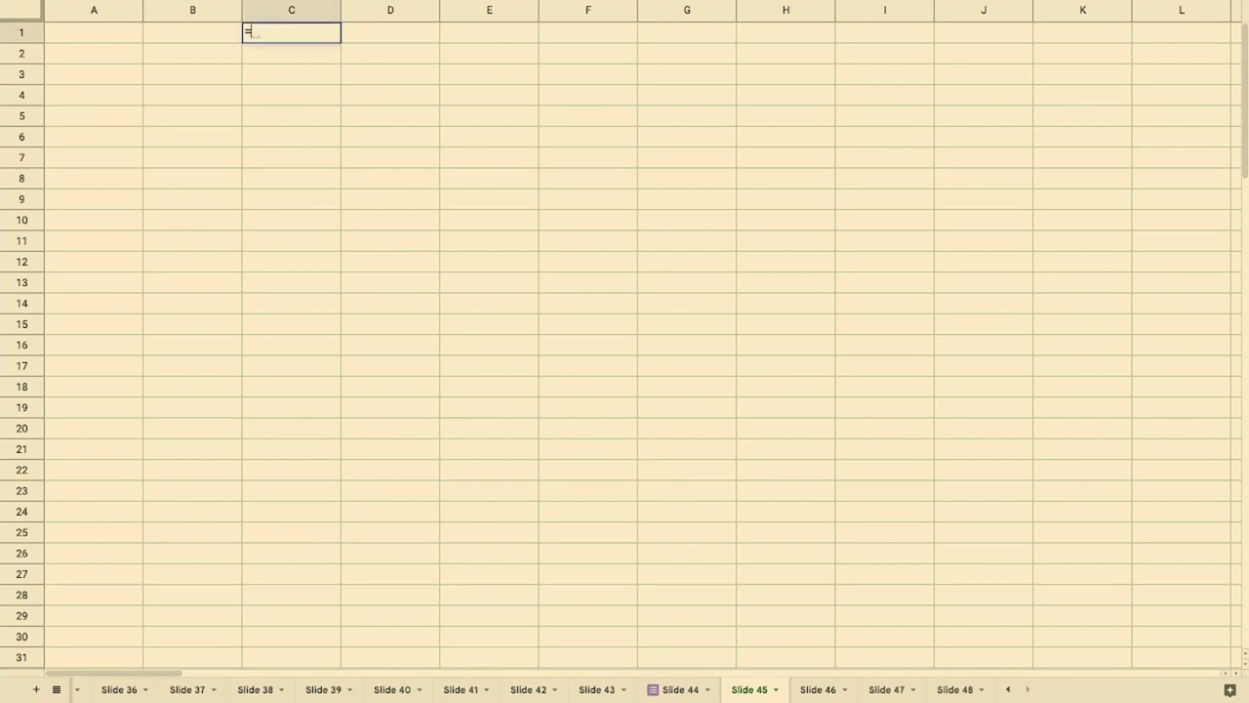
pyautogui.write('transpose')
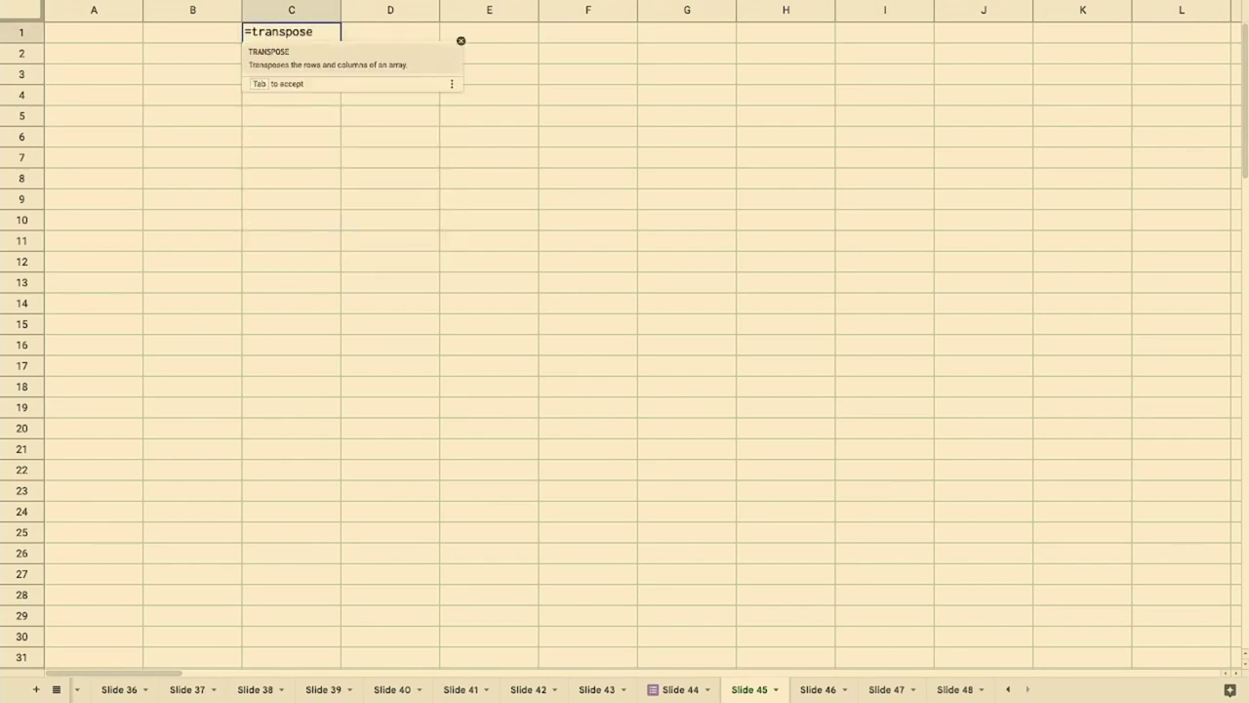
pyautogui.write('(')
pyautogui.click(672, 689)
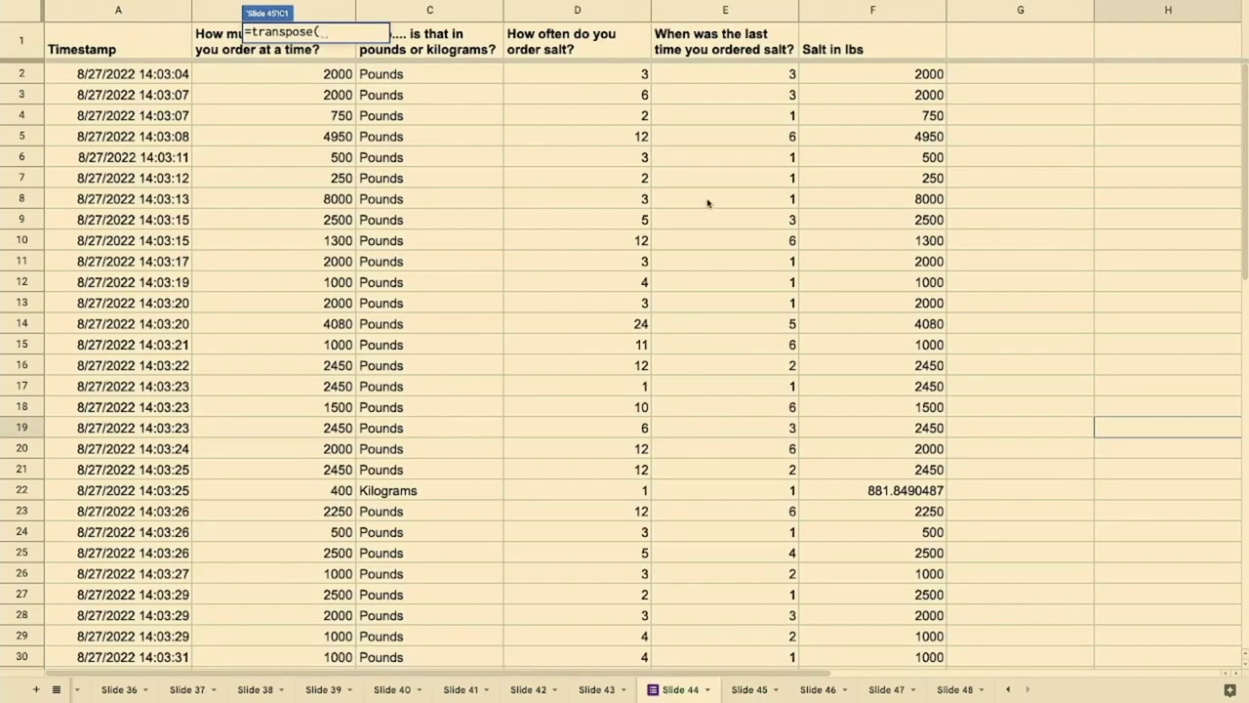
pyautogui.moveTo(591, 50); pyautogui.dragTo(864, 46)
pyautogui.hotkey('ctrl', 'shift', 'Down')
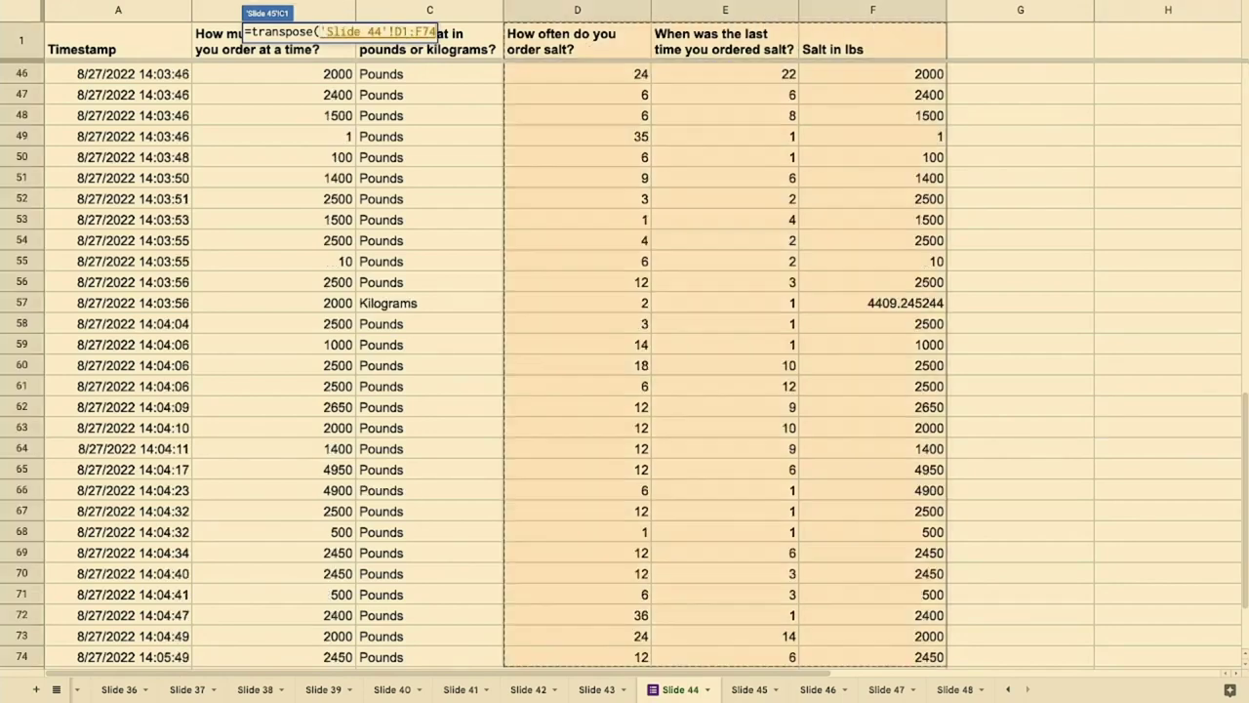
pyautogui.press('Return')
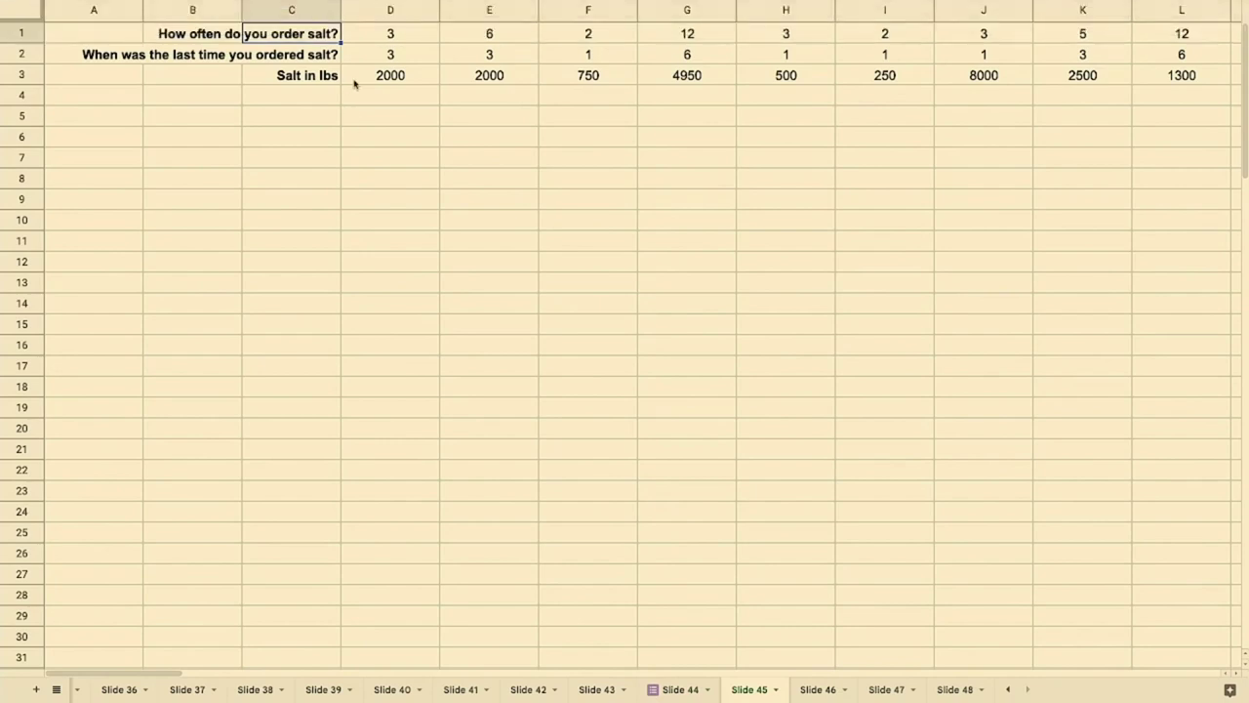
# - Widen column C so its row labels fit, and bring back the hidden menus and toolbar
pyautogui.moveTo(341, 16); pyautogui.dragTo(508, 16)
pyautogui.press('Escape')
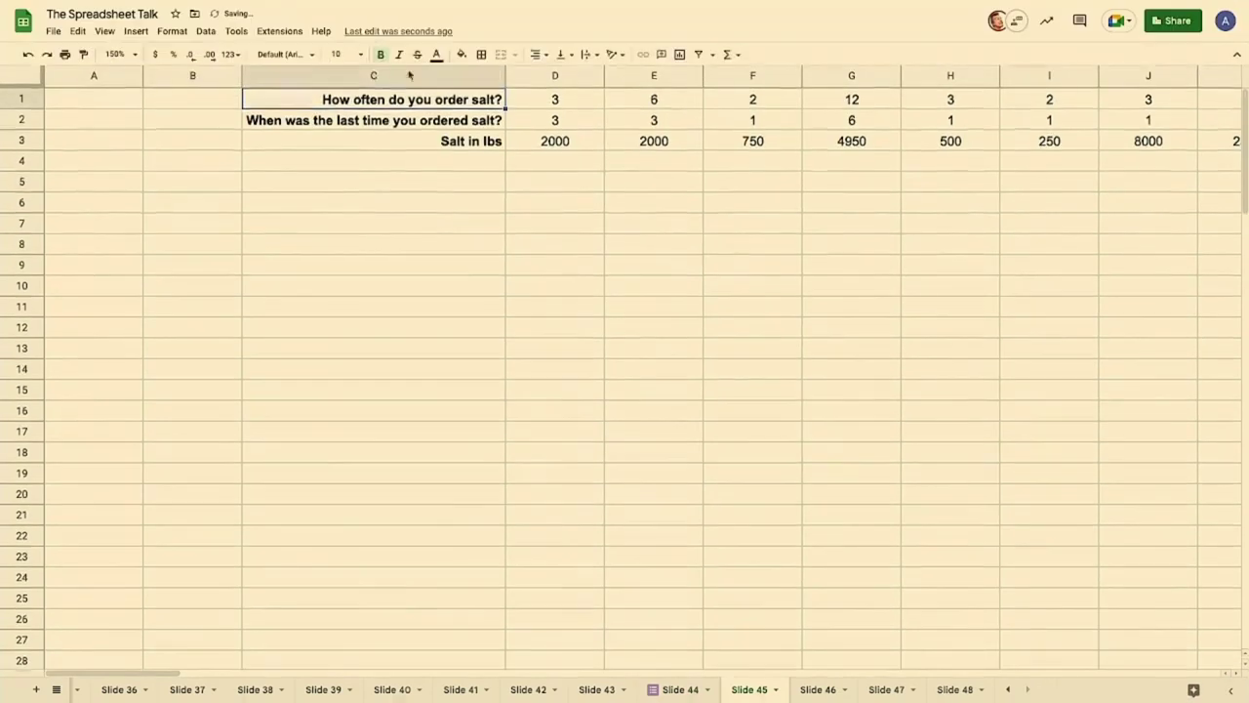
# - Freeze columns A through C and rows 1 through 3 on the Slide 45 sheet
pyautogui.hotkey('ctrl', 'Right')
pyautogui.hotkey('ctrl', 'Left')
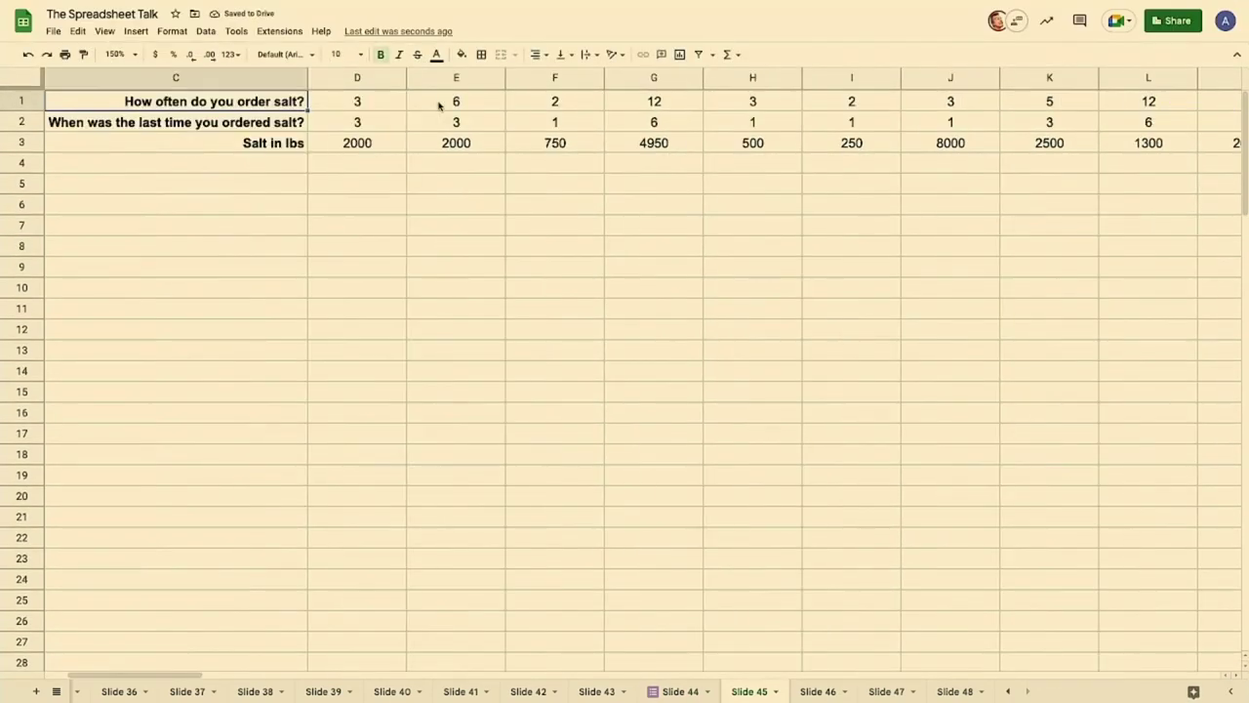
pyautogui.hotkey('ctrl', 'Left')
pyautogui.moveTo(43, 78); pyautogui.dragTo(425, 116)
pyautogui.moveTo(41, 90); pyautogui.dragTo(39, 154)
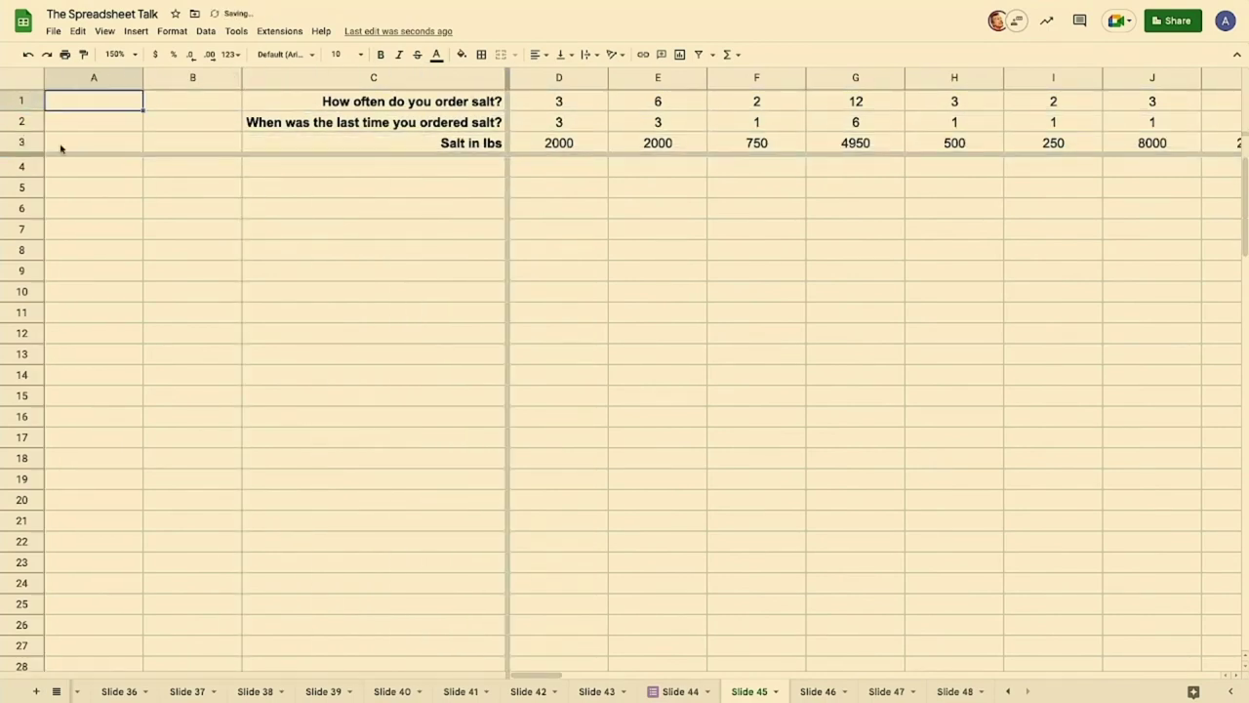
# - Fill the whole of column C with a light gray-beige background color
pyautogui.click(459, 76)
pyautogui.click(462, 54)
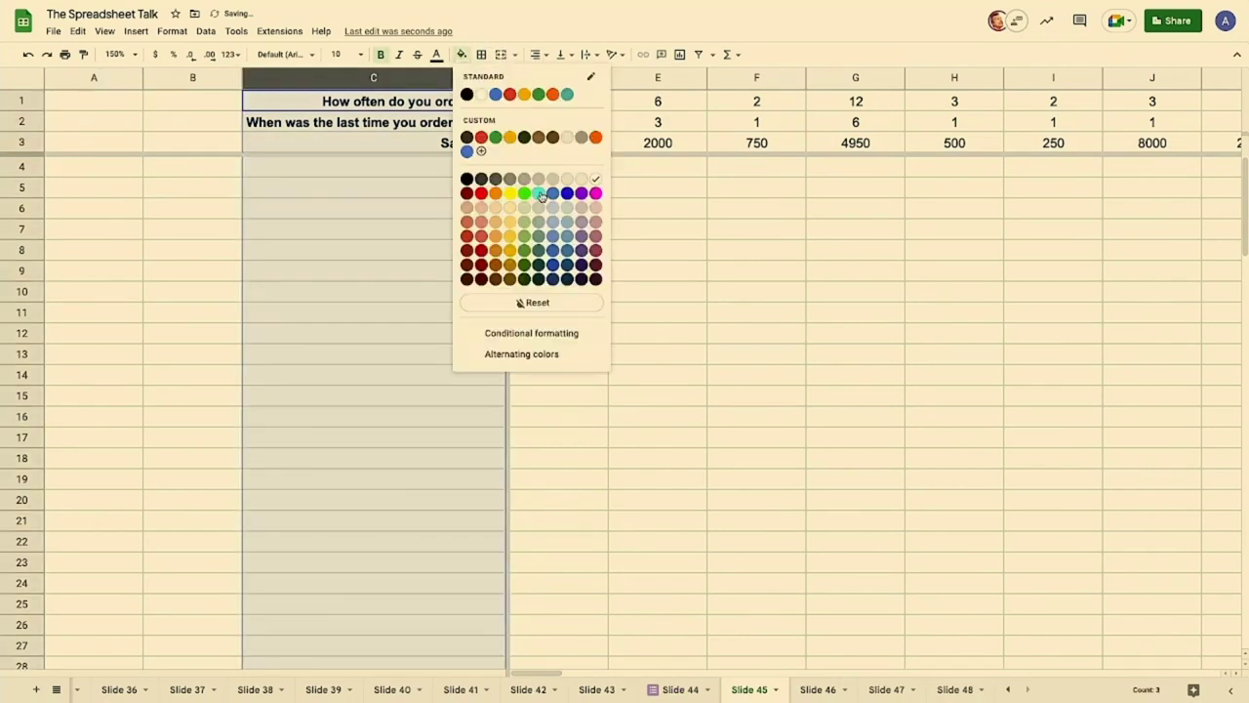
pyautogui.click(568, 179)
pyautogui.click(438, 204)
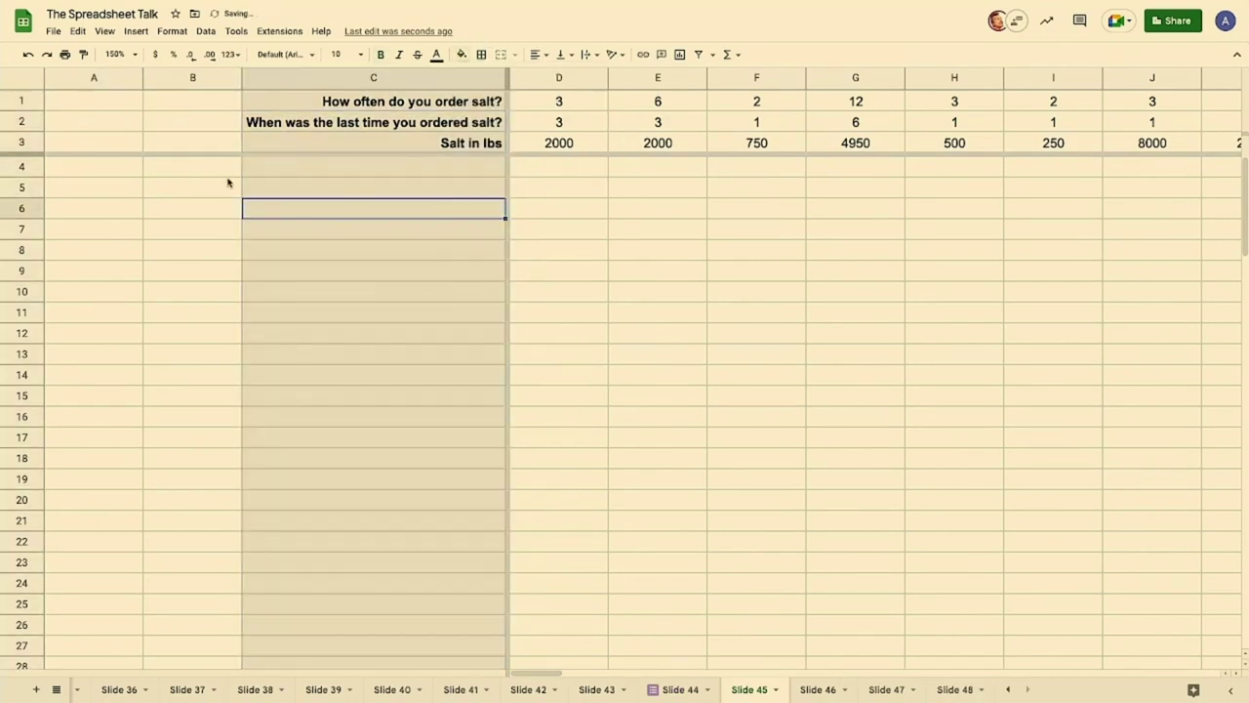
# - Enter the header Month in A3 with the first two months, 8/2022 and 9/2022, below it in A4 and A5
pyautogui.click(121, 144)
pyautogui.write('Month')
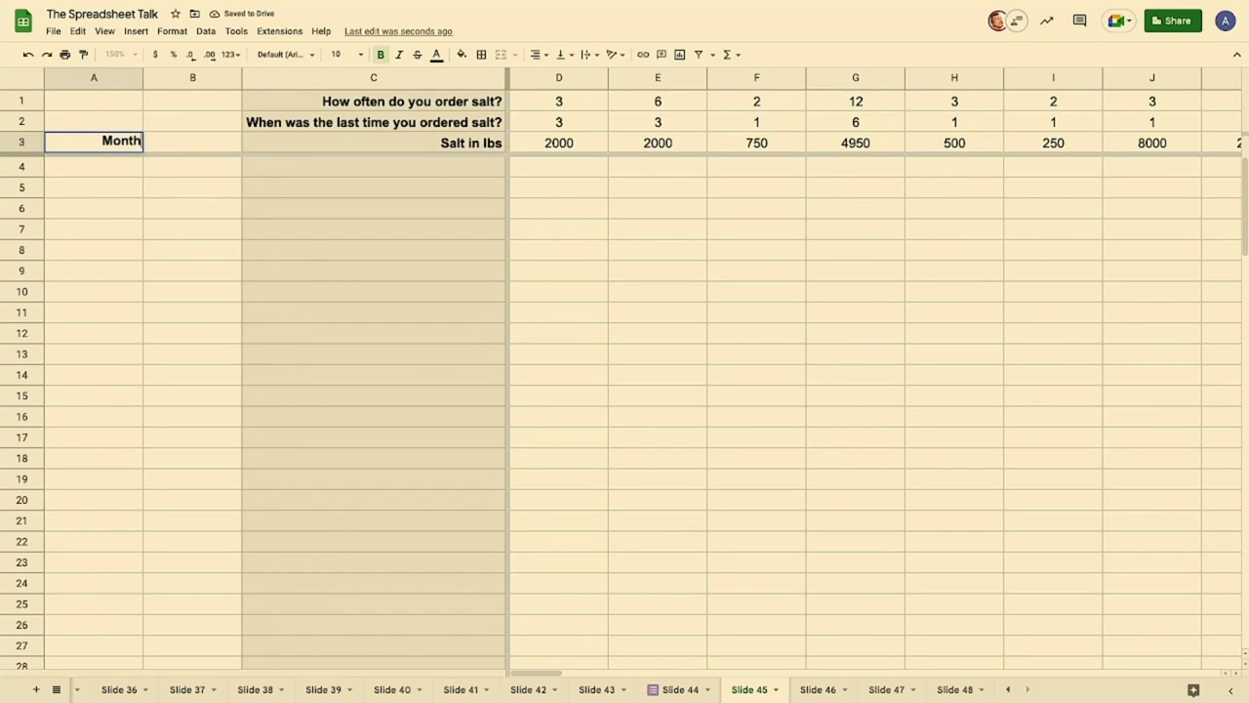
pyautogui.press('Return')
pyautogui.write('8/2022')
pyautogui.press('Return')
pyautogui.write('9/2022')
pyautogui.press('Return')
# - Extend the monthly date series from A4:A5 down column A to row 123, ending at 7/2032
pyautogui.press('Up')
pyautogui.press('Up')
pyautogui.hotkey('shift', 'Down')
pyautogui.moveTo(142, 197); pyautogui.dragTo(120, 277)
pyautogui.scroll(-6, 120, 277)
pyautogui.scroll(-20, 120, 277)
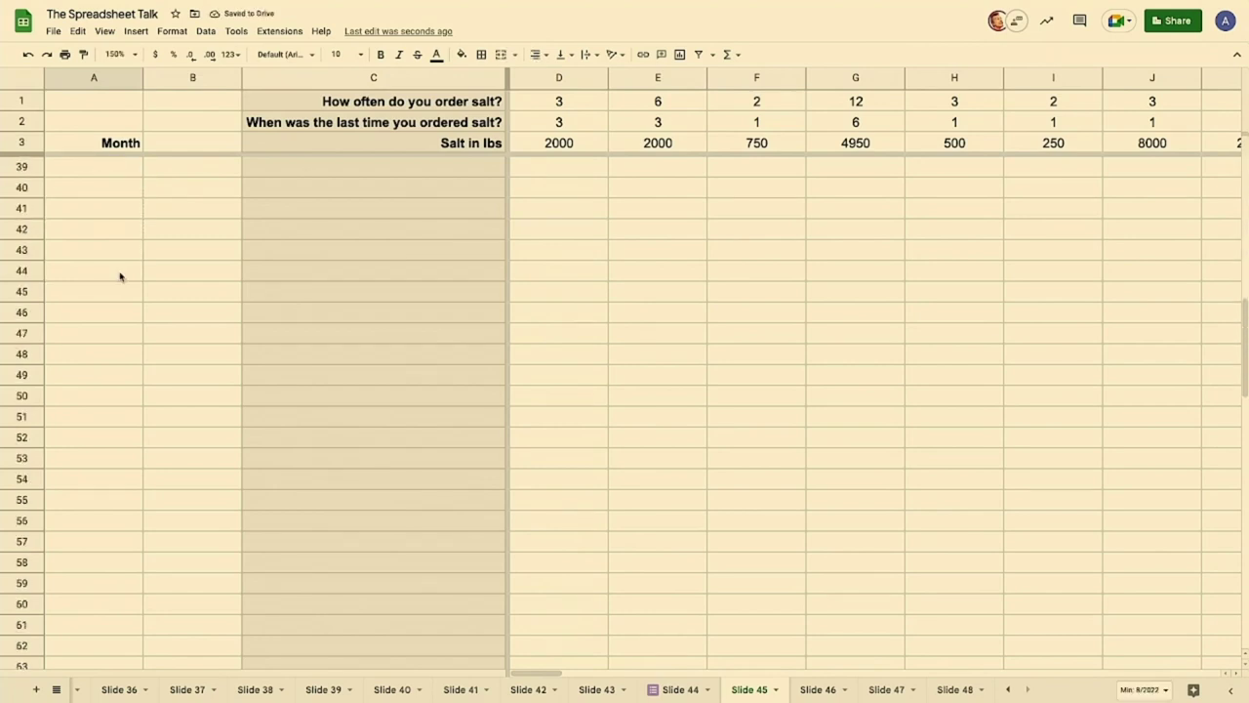
pyautogui.scroll(-6, 120, 277)
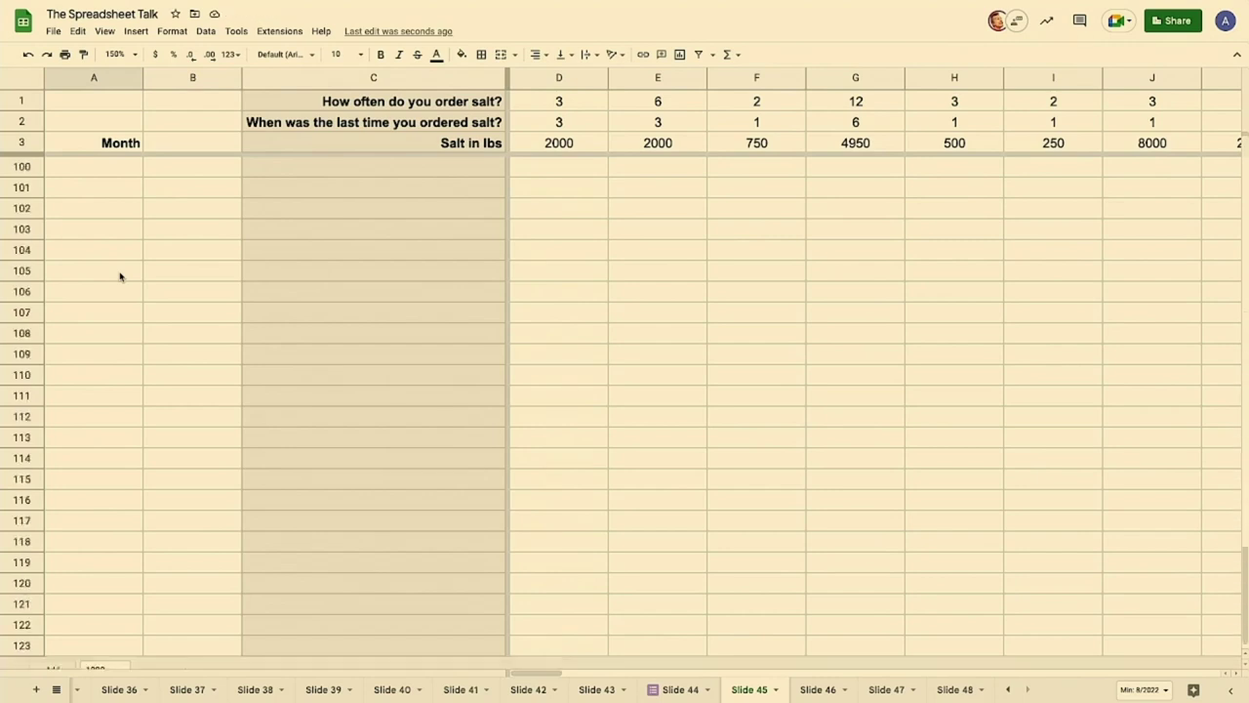
pyautogui.moveTo(120, 279); pyautogui.dragTo(114, 625)
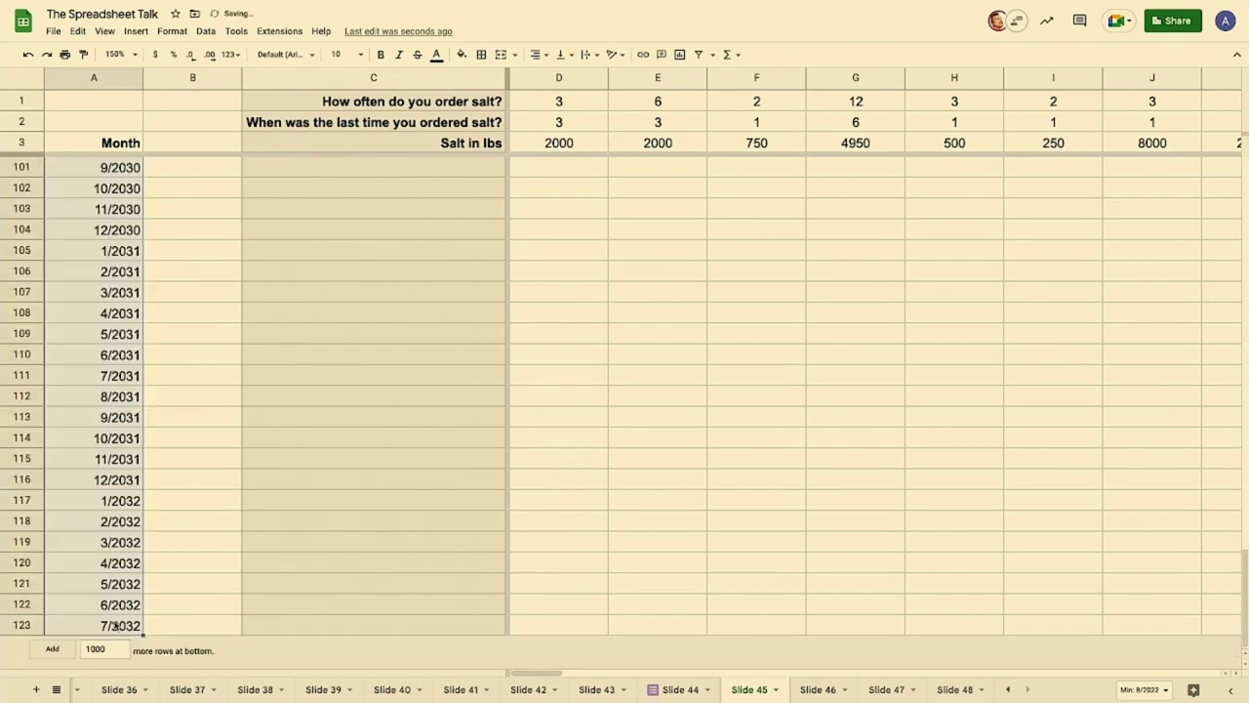
pyautogui.click(129, 631)
pyautogui.scroll(20, 131, 630)
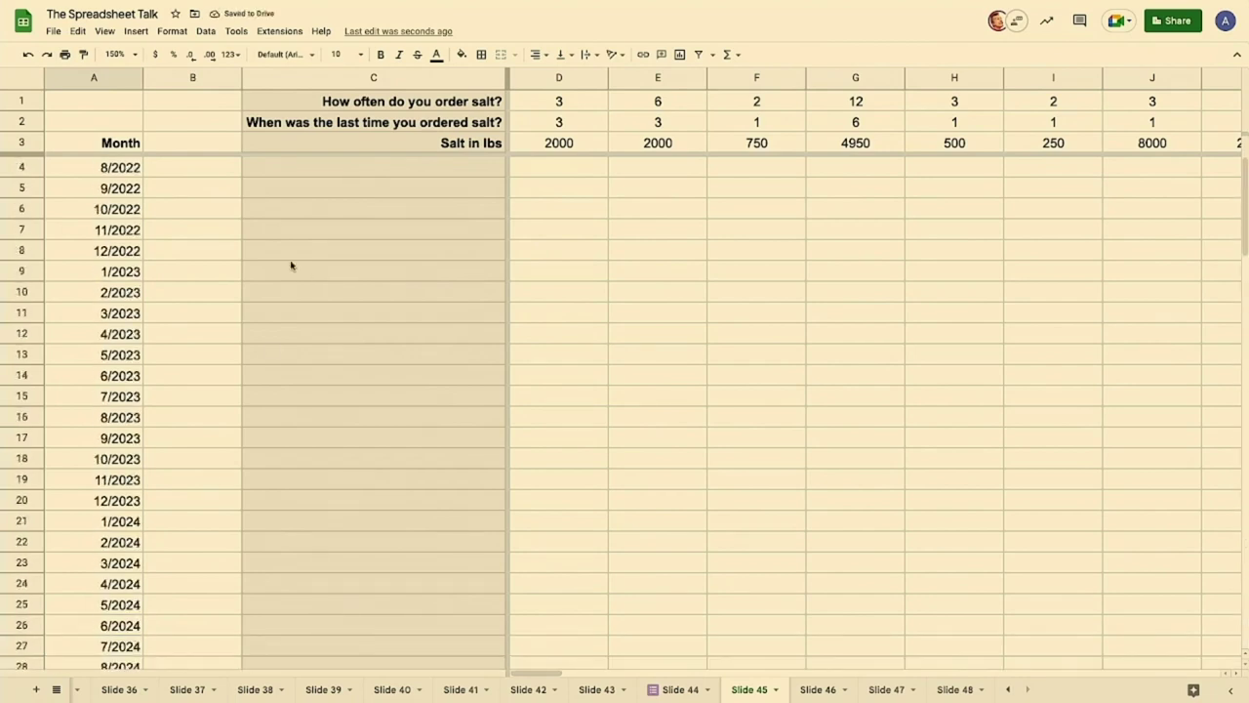
# - Begin a formula in D4 with =edate(A4,-D2) to work out the date of the last salt order
pyautogui.click(193, 188)
pyautogui.press('Up')
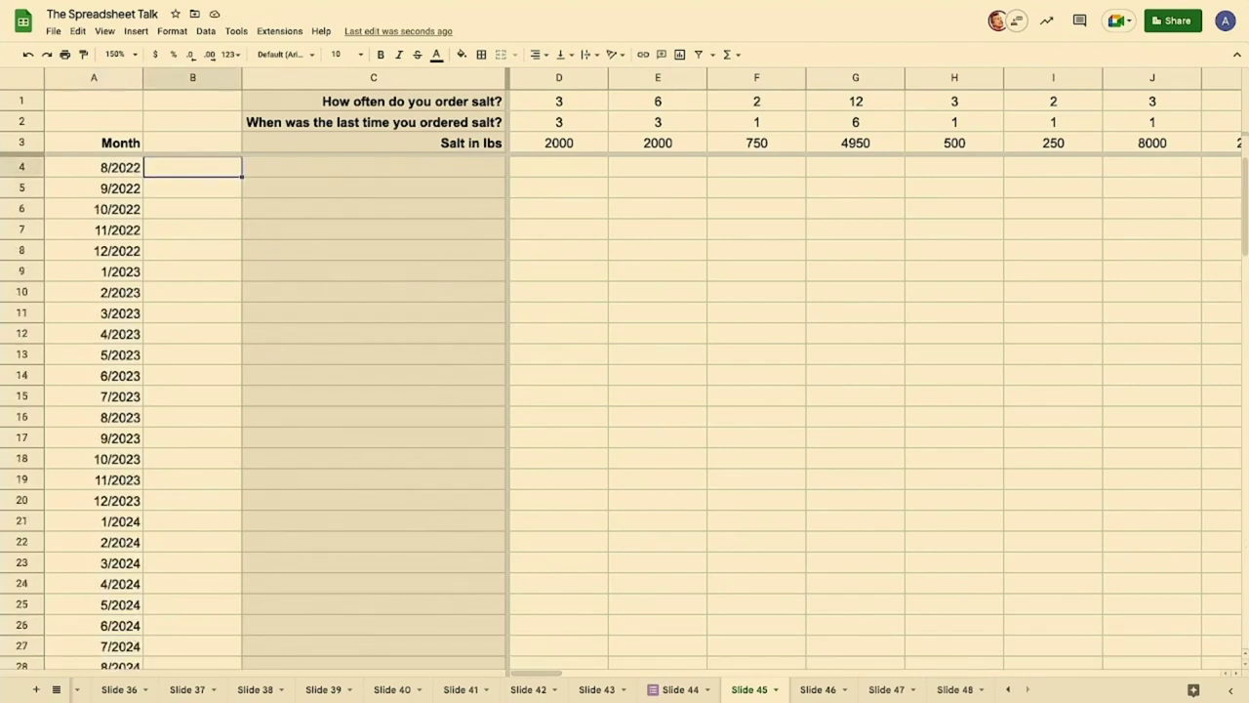
pyautogui.press('Right')
pyautogui.press('Right')
pyautogui.press('Right')
pyautogui.press('Left')
pyautogui.press('Left')
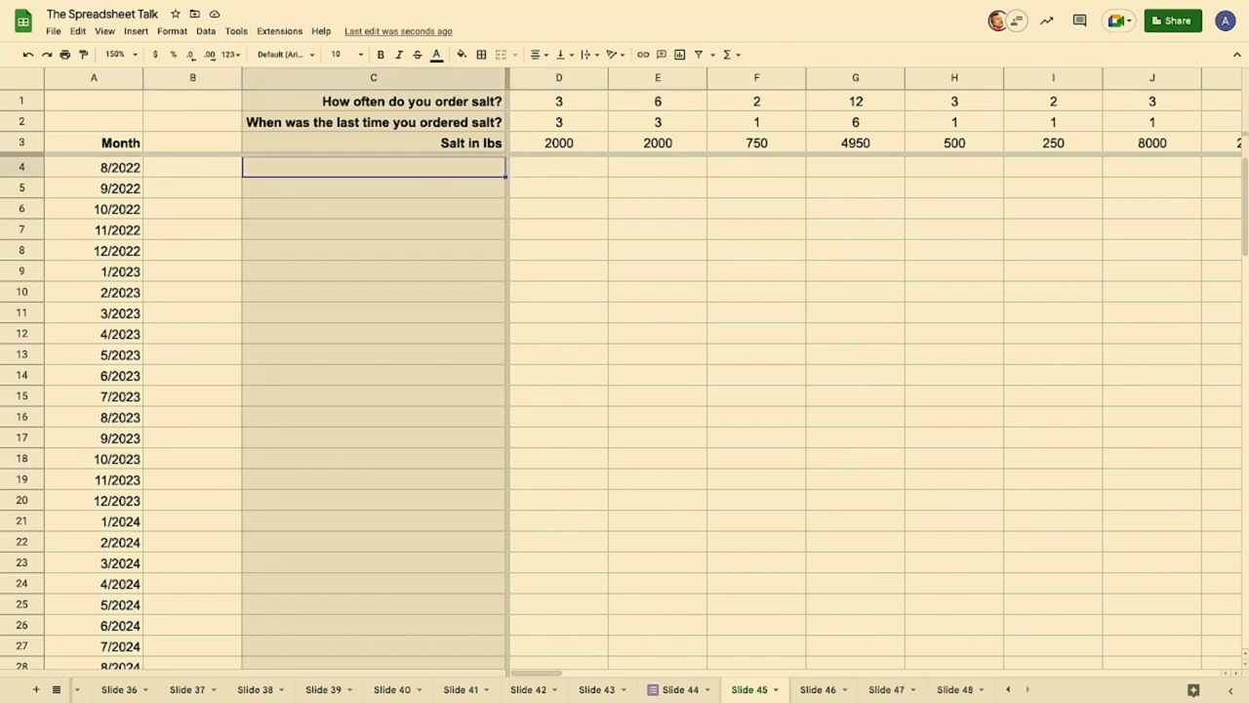
pyautogui.press('Right')
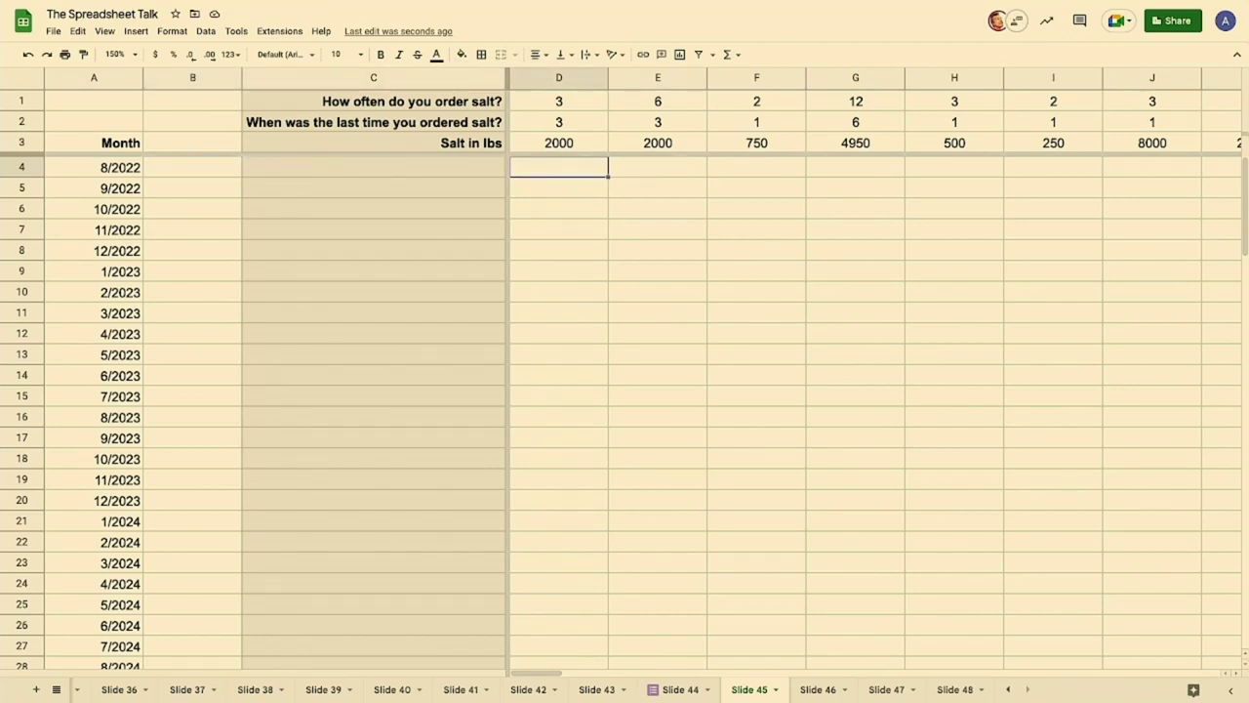
pyautogui.write('=edate(')
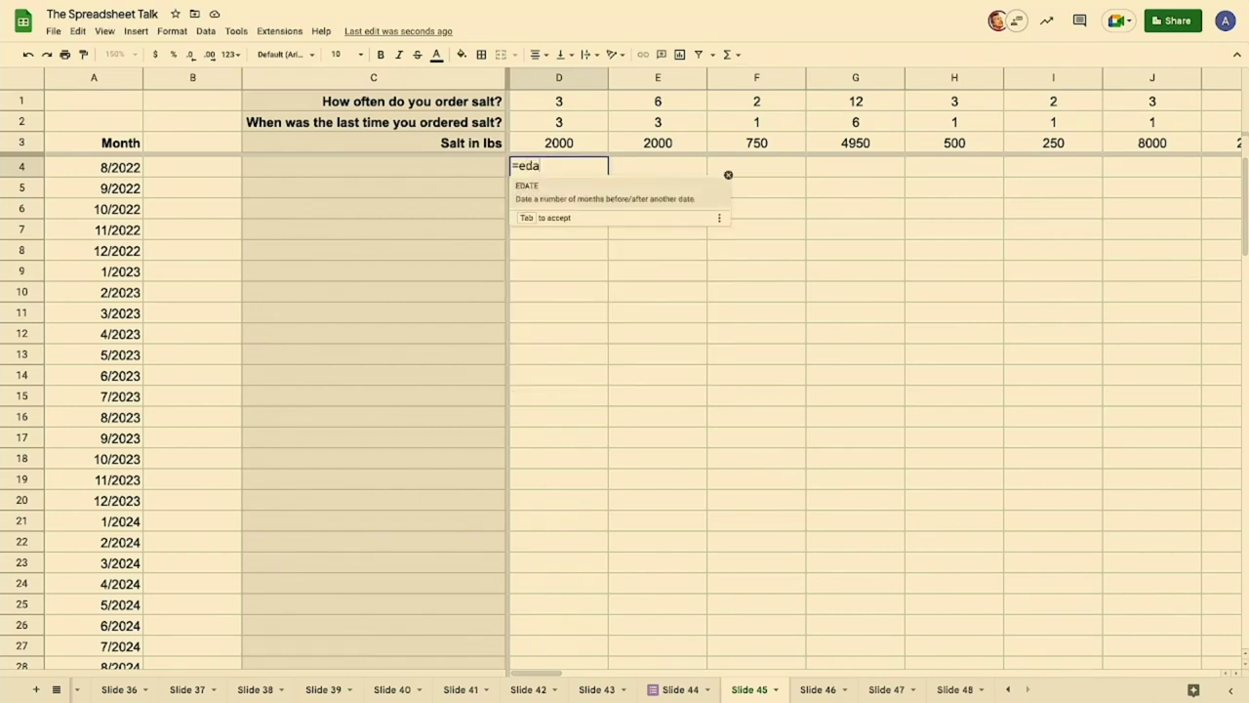
pyautogui.click(103, 170)
pyautogui.write(',-')
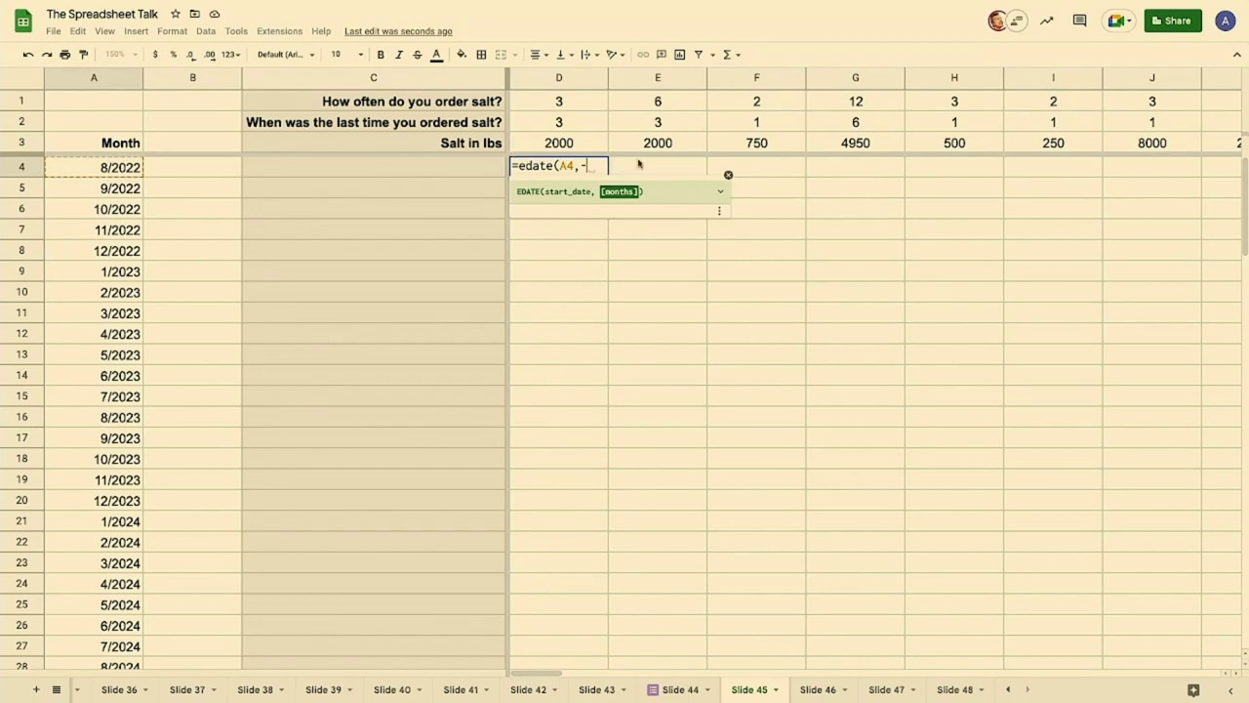
pyautogui.click(567, 123)
pyautogui.write(')')
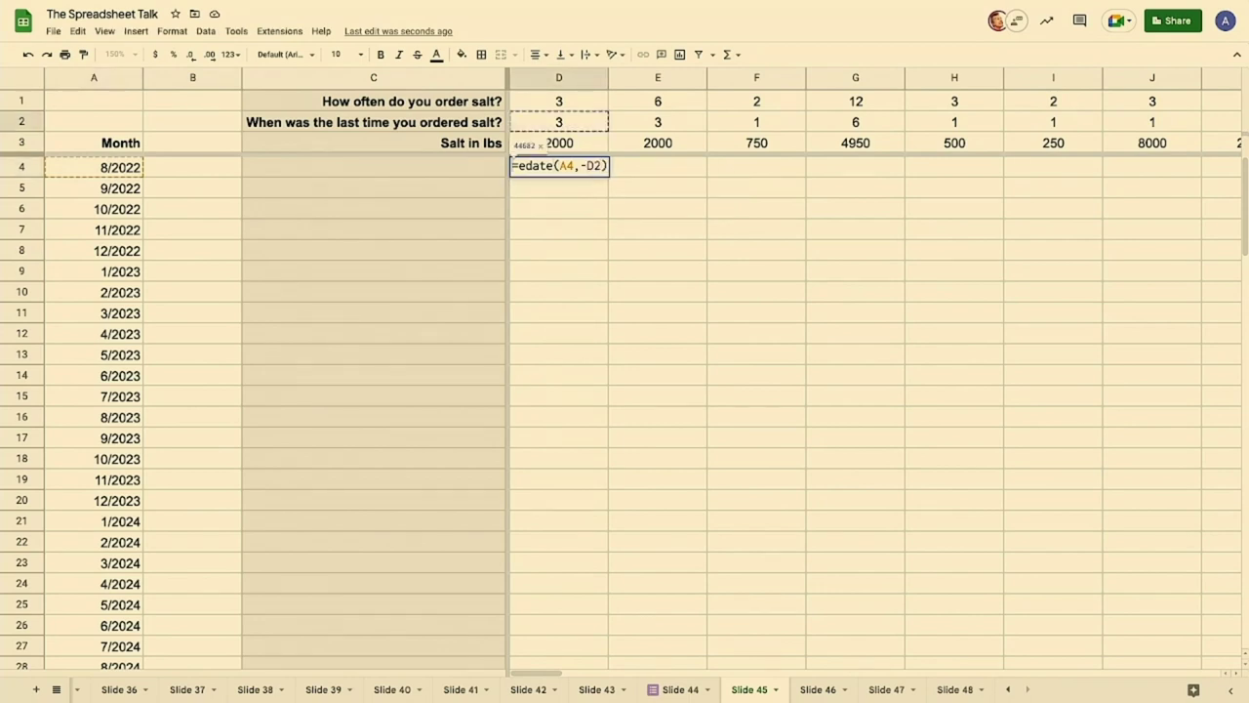
# - Wrap D4's EDATE expression in DATEDIF, with A4 as the end date and "M" as the unit
pyautogui.click(517, 166)
pyautogui.write('datedif')
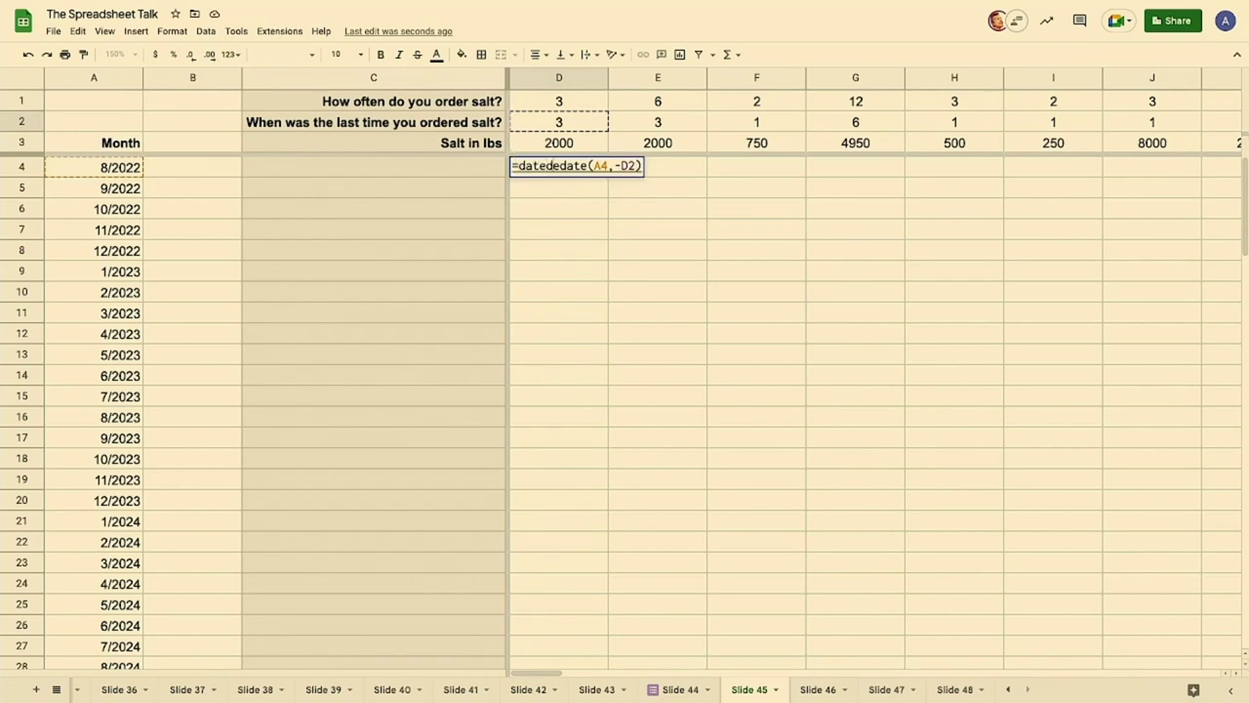
pyautogui.write('(edate(A4')
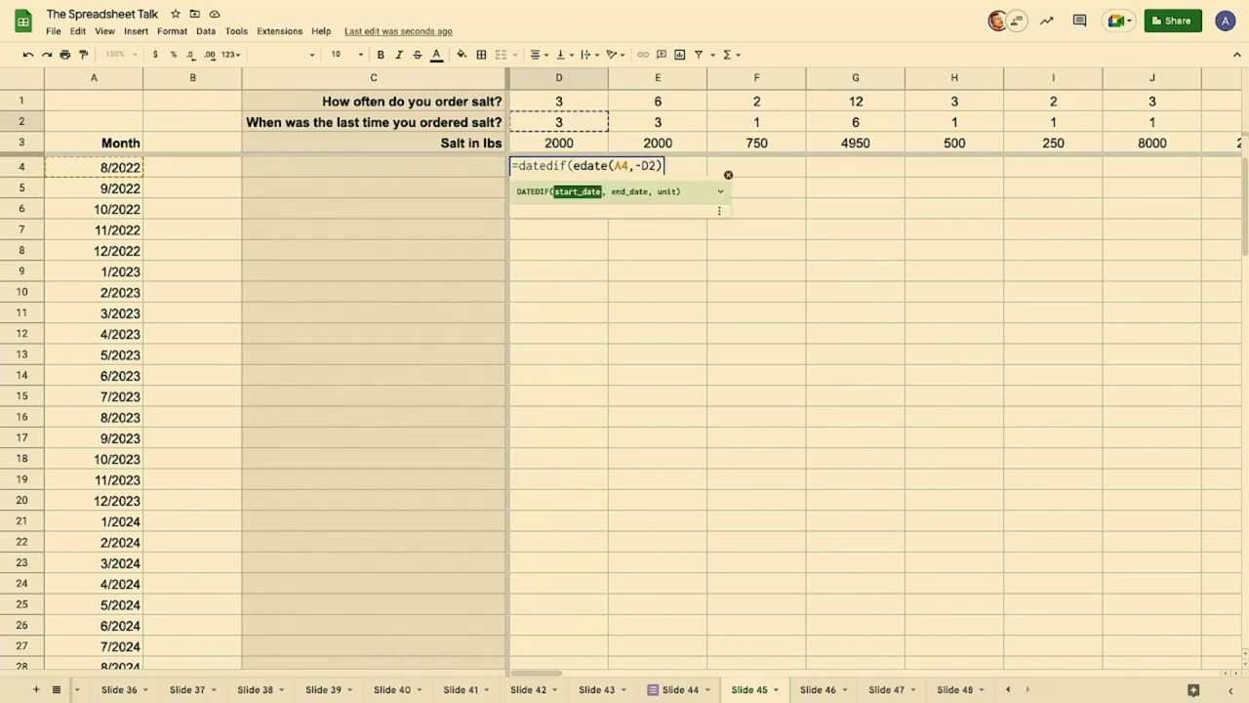
pyautogui.write(',')
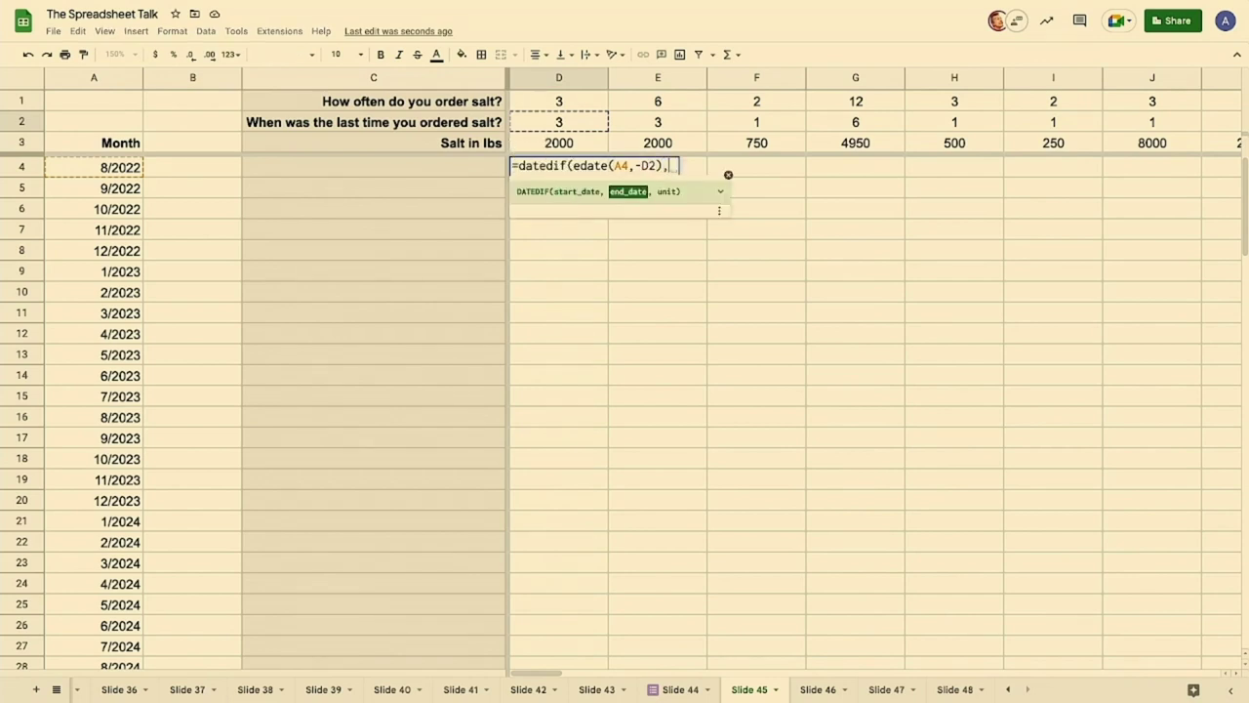
pyautogui.click(139, 168)
pyautogui.write(',"M")')
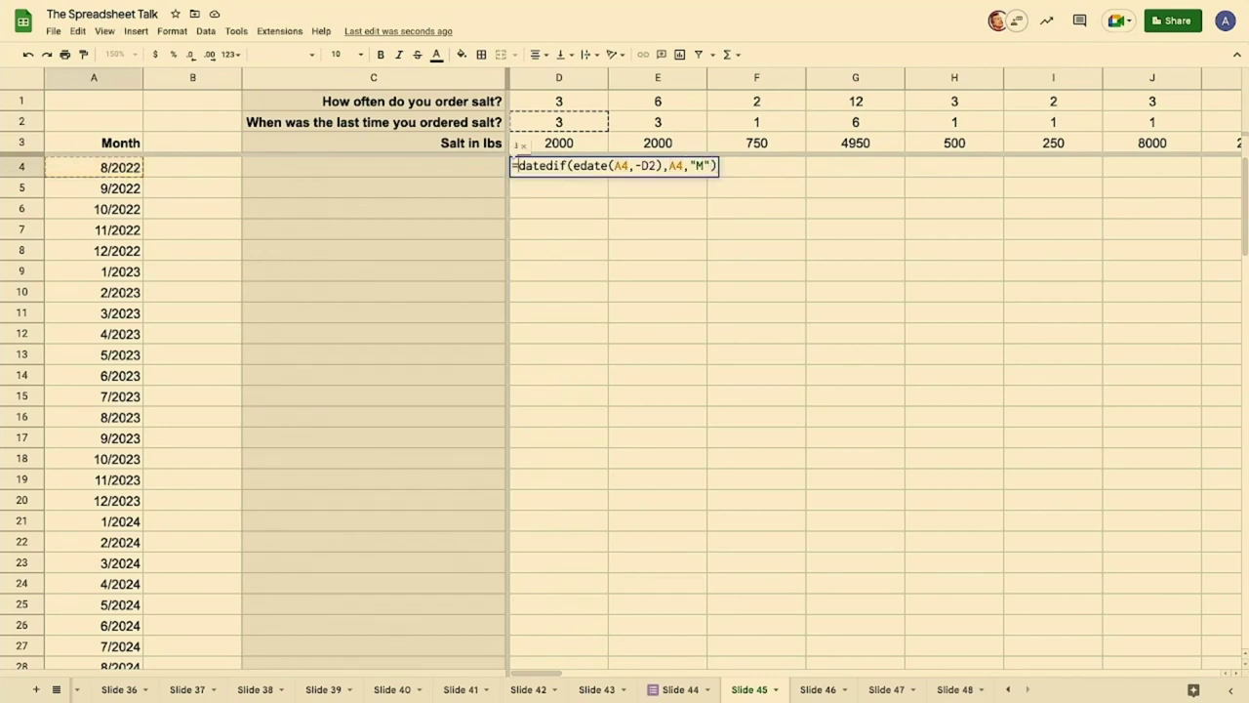
# - Wrap the DATEDIF expression in D4 in a MOD function with D1 as the divisor
pyautogui.click(516, 166)
pyautogui.write('mod(')
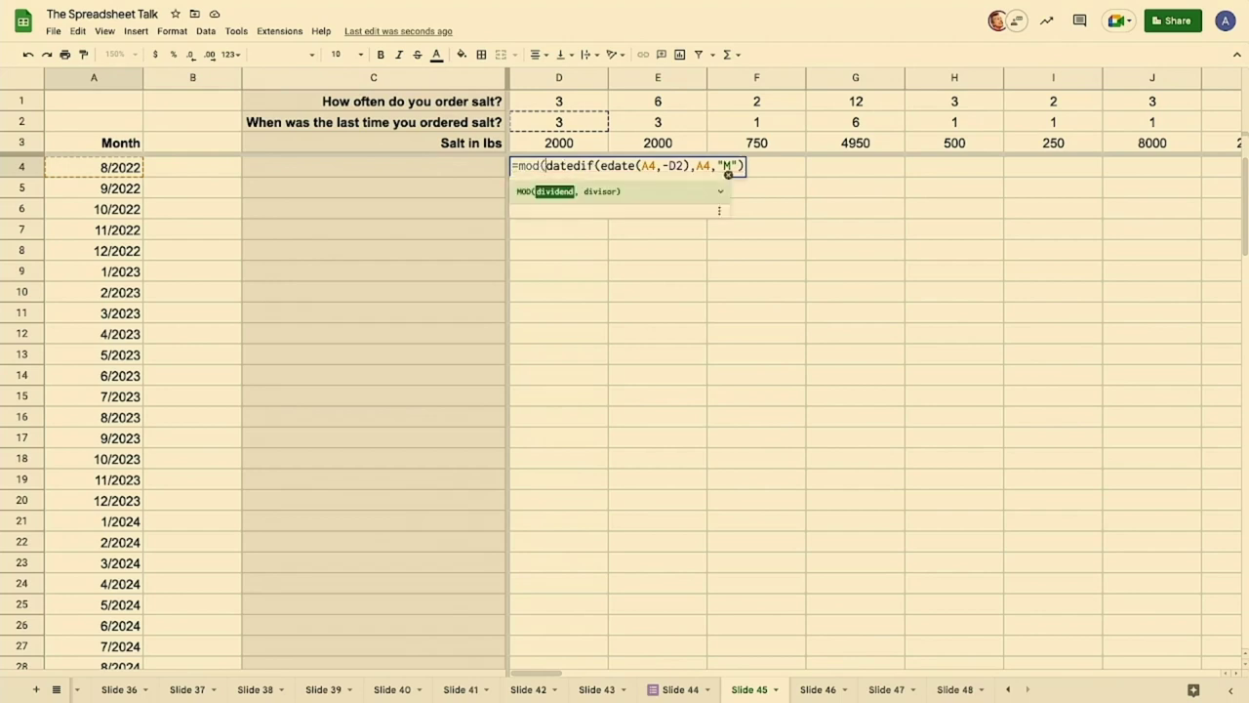
pyautogui.click(743, 166)
pyautogui.write(',')
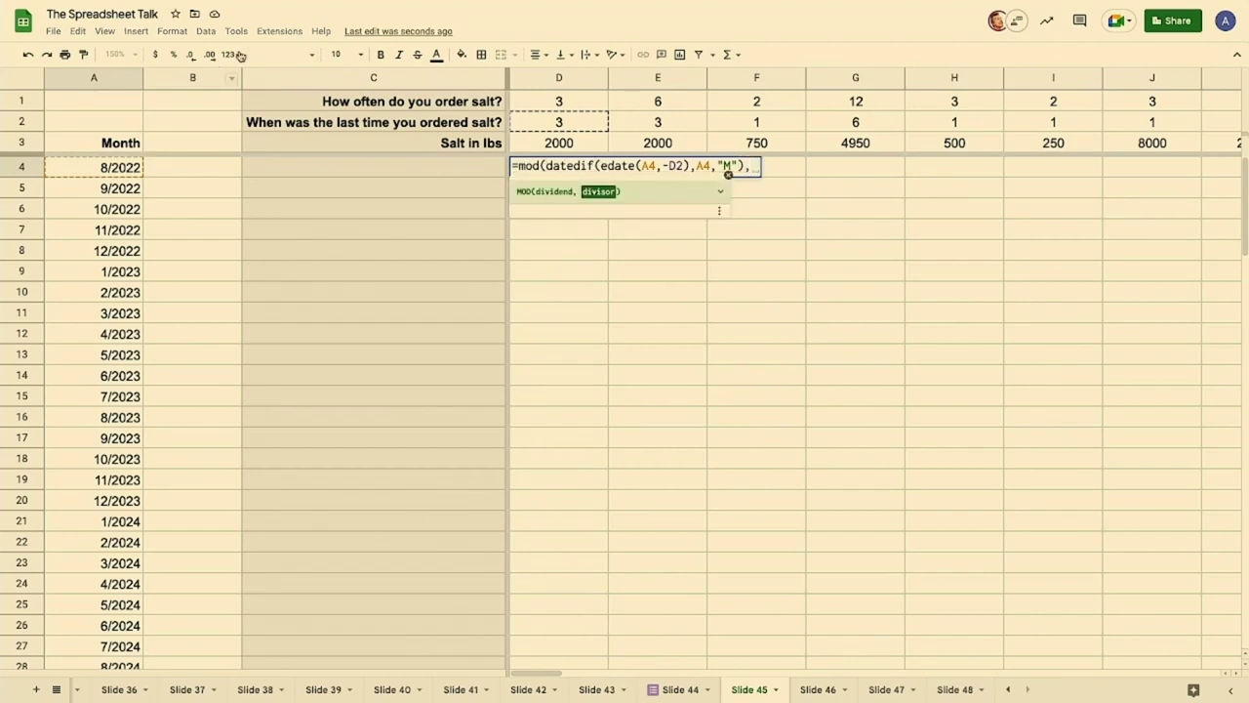
pyautogui.click(556, 103)
pyautogui.write(')')
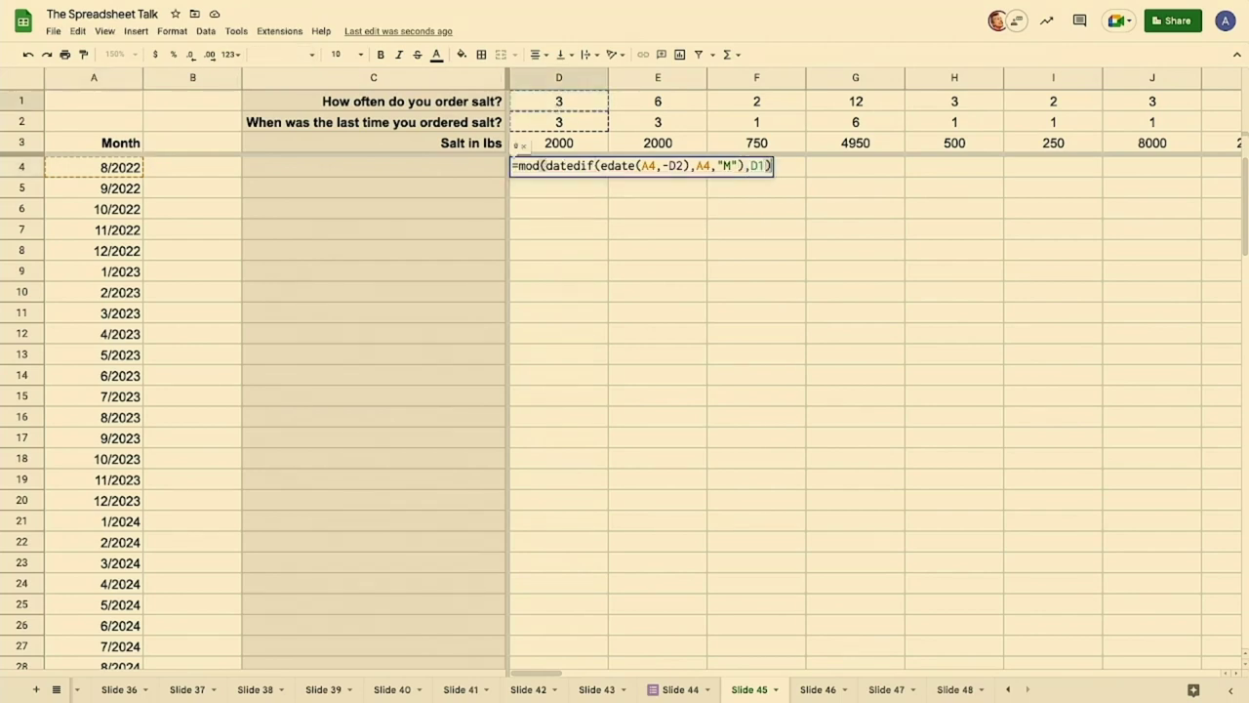
# - Wrap D4's MOD expression in an IF that returns D3 when the remainder equals 0 and 0 otherwise
pyautogui.click(517, 166)
pyautogui.write('if(')
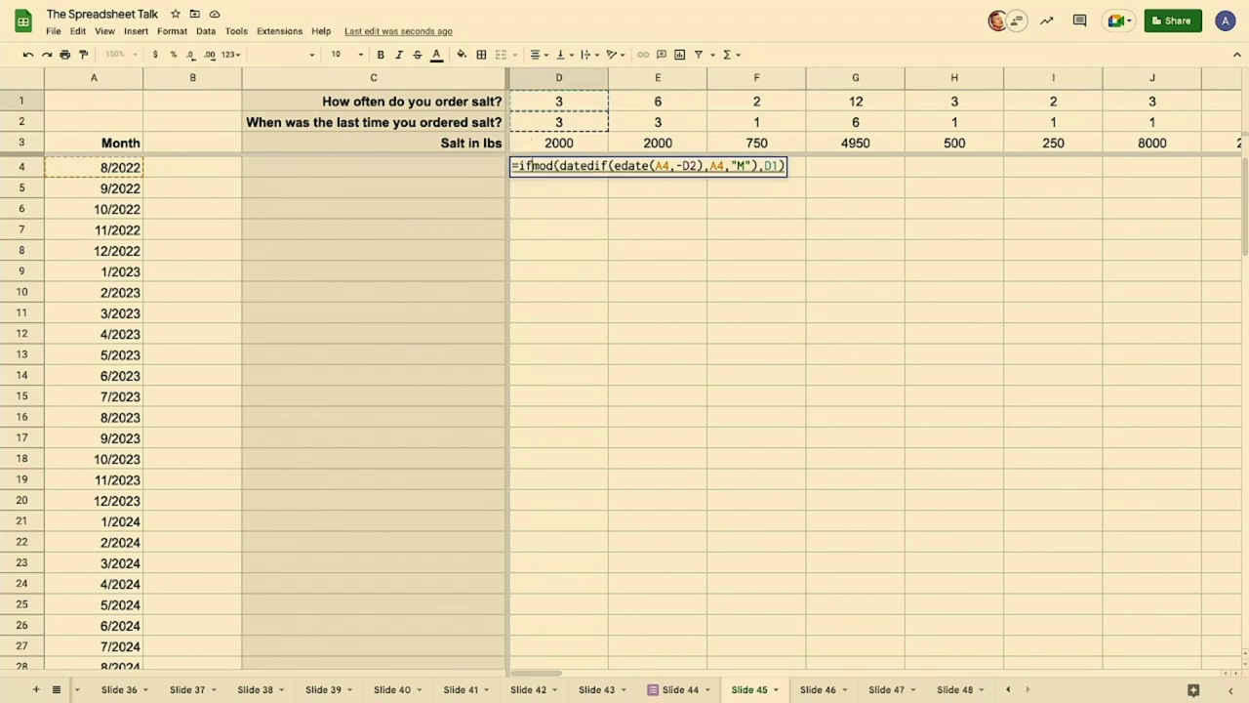
pyautogui.press('End')
pyautogui.write('=')
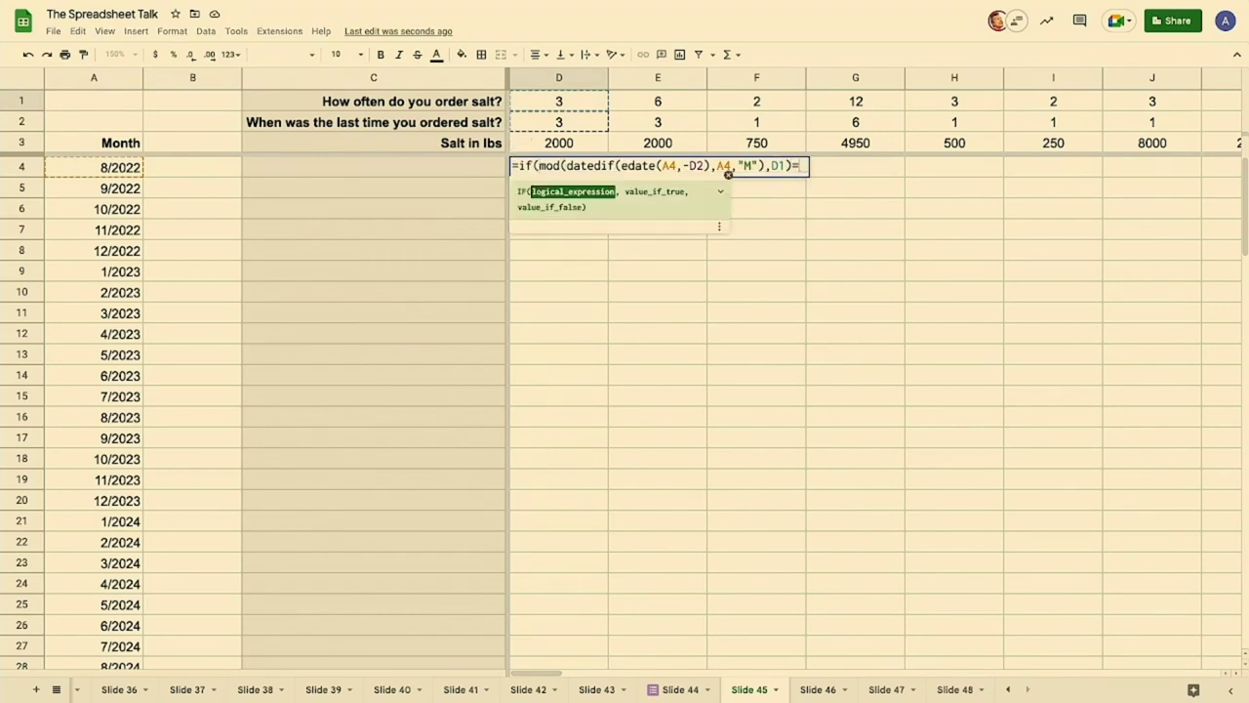
pyautogui.write('0,')
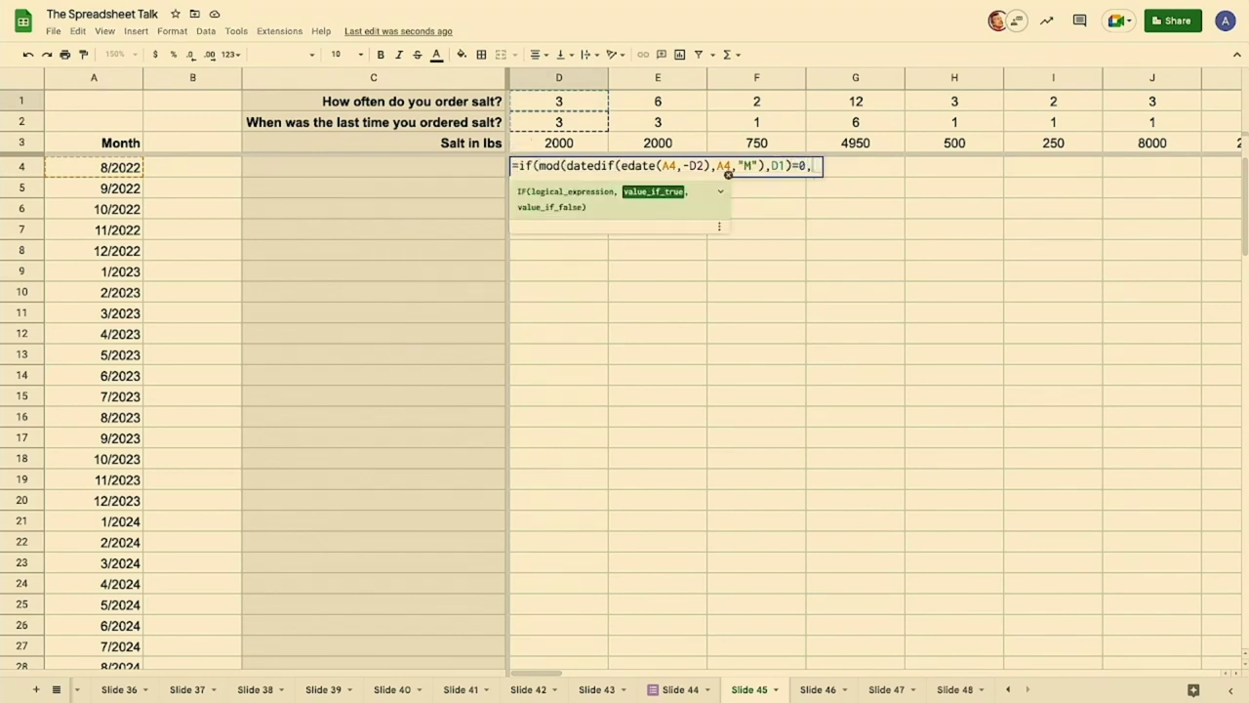
pyautogui.click(565, 144)
pyautogui.write(',0')
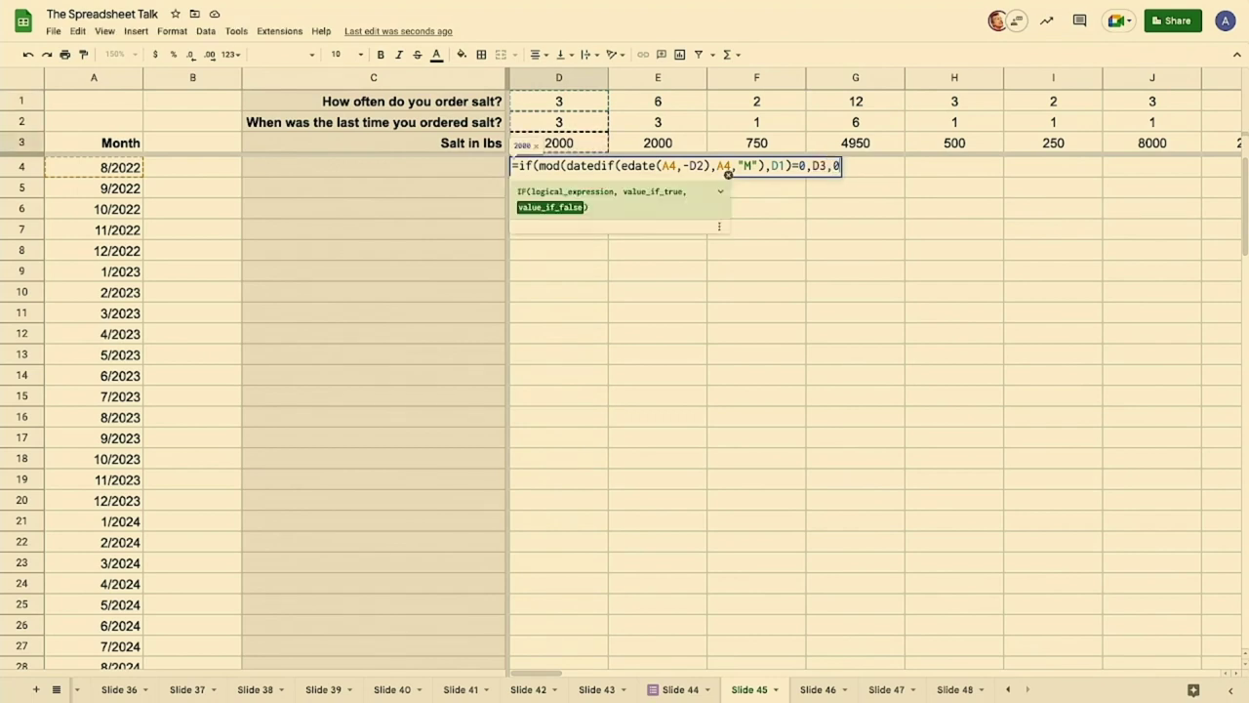
pyautogui.write(')')
# - Lock the references in D4's formula as $A$4, D$2, $A4, D$1 and D$3, and commit the formula
pyautogui.press('Left')
pyautogui.press('Left')
pyautogui.press('Left')
pyautogui.press('Left')
pyautogui.press('Left')
pyautogui.press('Left')
pyautogui.press('Left')
pyautogui.press('Left')
pyautogui.press('Left')
pyautogui.press('Left')
pyautogui.press('Left')
pyautogui.press('Left')
pyautogui.press('Left')
pyautogui.press('Left')
pyautogui.press('Left')
pyautogui.press('Left')
pyautogui.press('Left')
pyautogui.press('Left')
pyautogui.press('Left')
pyautogui.press('Left')
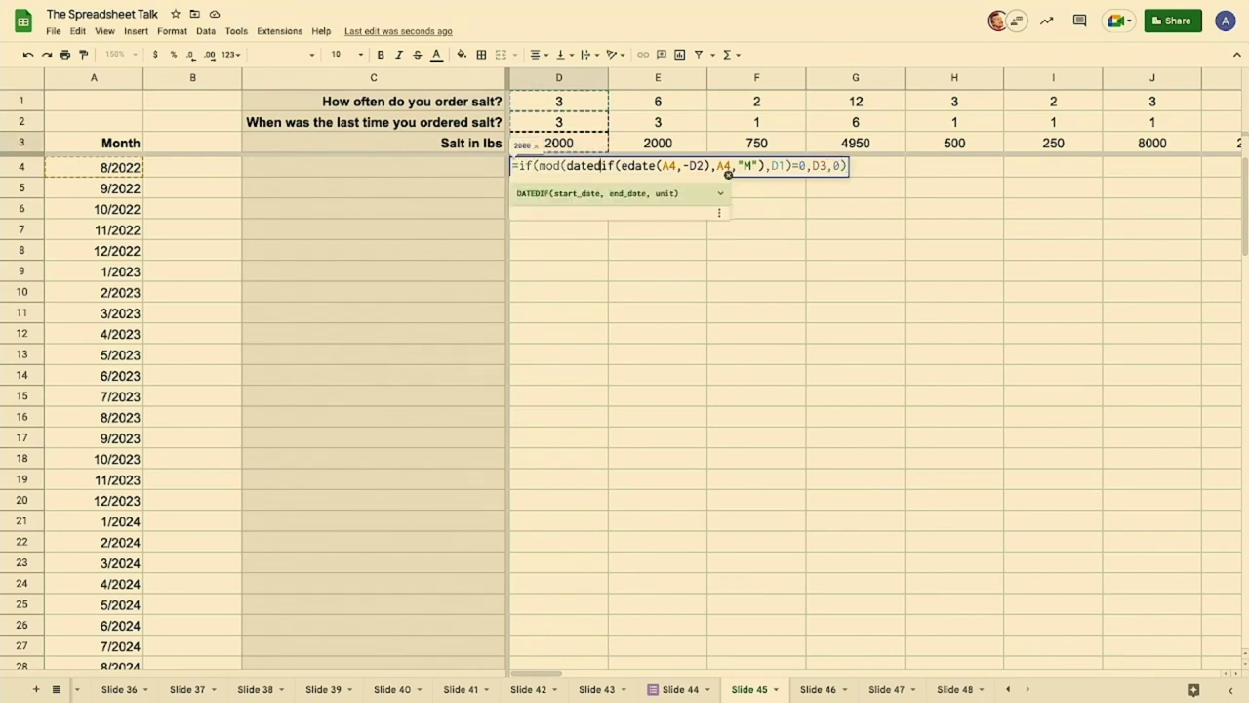
pyautogui.press('Left')
pyautogui.write('$')
pyautogui.press('Right')
pyautogui.write('$')
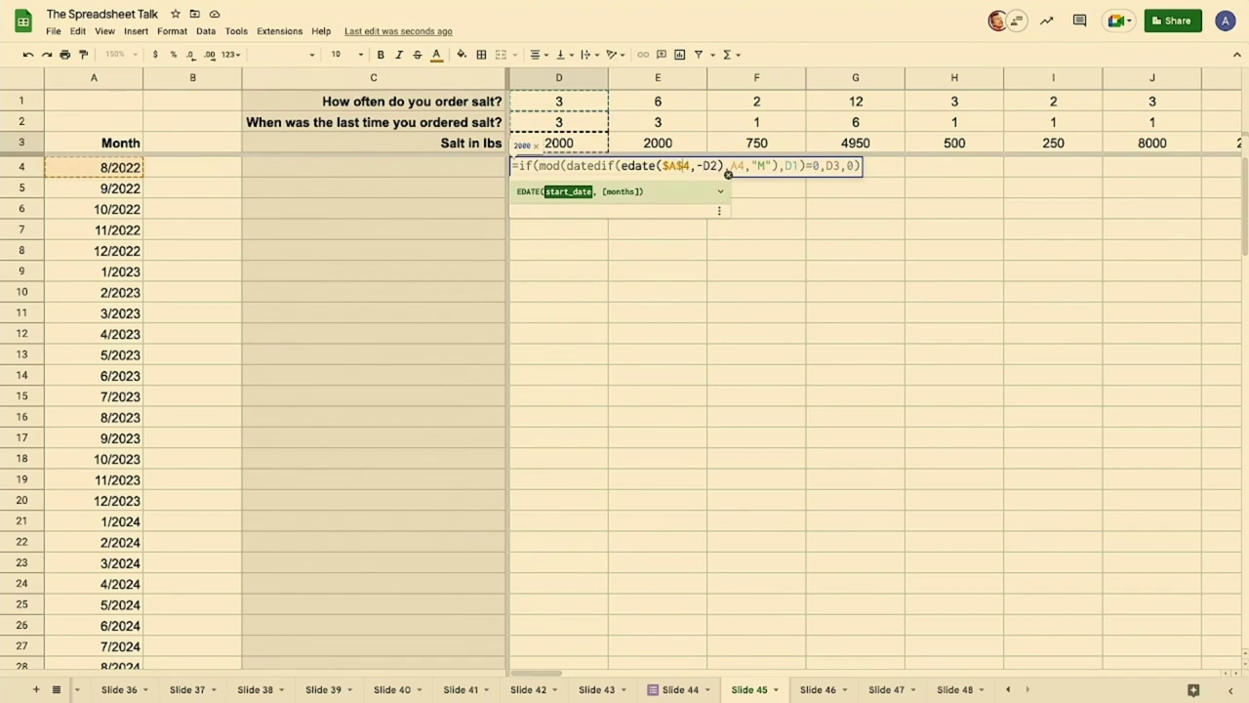
pyautogui.press('Right')
pyautogui.press('Right')
pyautogui.press('Right')
pyautogui.press('Left')
pyautogui.write('$')
pyautogui.press('Right')
pyautogui.press('Right')
pyautogui.press('Right')
pyautogui.write('$')
pyautogui.press('Right')
pyautogui.press('Right')
pyautogui.press('Right')
pyautogui.press('Right')
pyautogui.press('Right')
pyautogui.press('Right')
pyautogui.press('Right')
pyautogui.press('Right')
pyautogui.press('Right')
pyautogui.write('$')
pyautogui.press('Right')
pyautogui.press('Right')
pyautogui.press('Right')
pyautogui.press('Right')
pyautogui.press('Right')
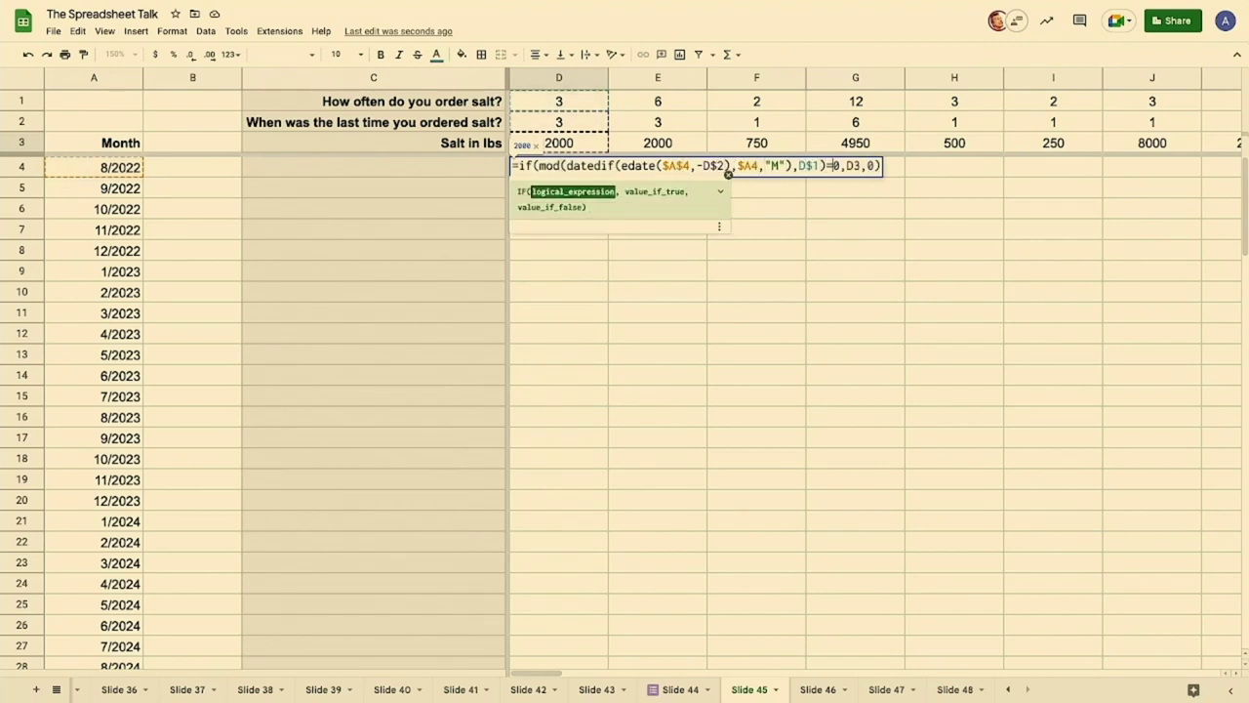
pyautogui.press('Right')
pyautogui.write('$')
pyautogui.press('Return')
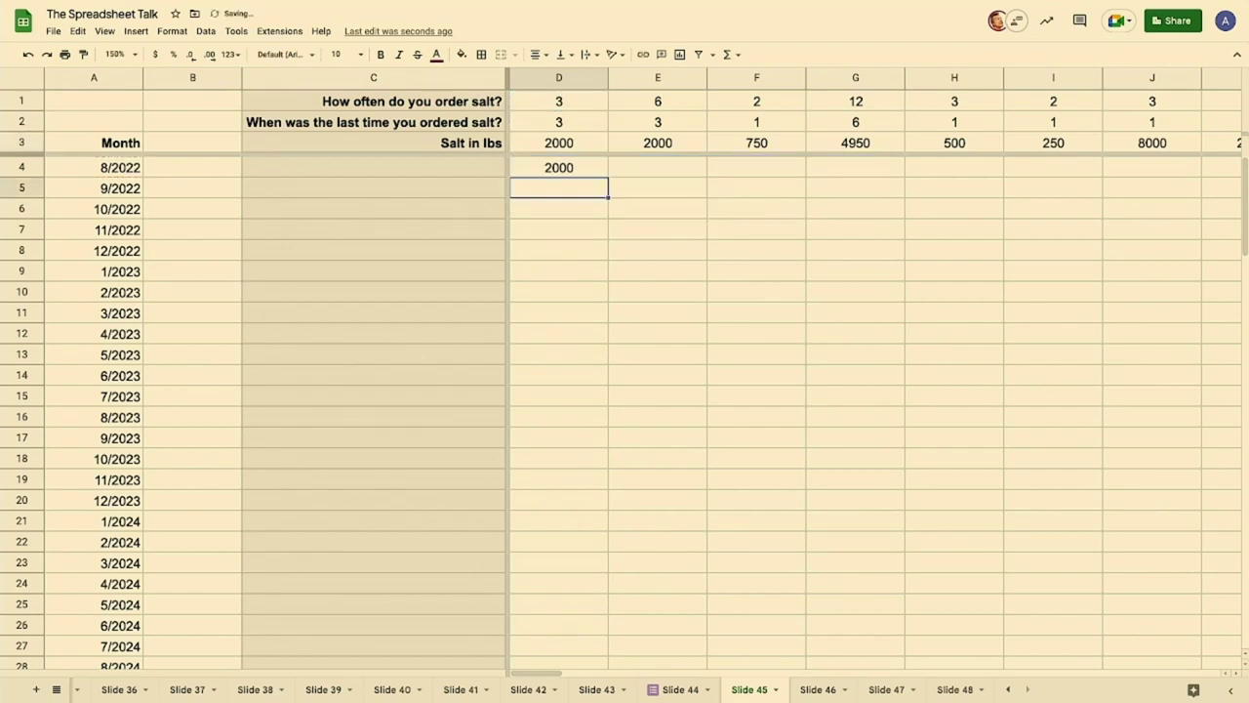
# - Fill D4's formula across and down the whole range D4:CY123
pyautogui.click(558, 167)
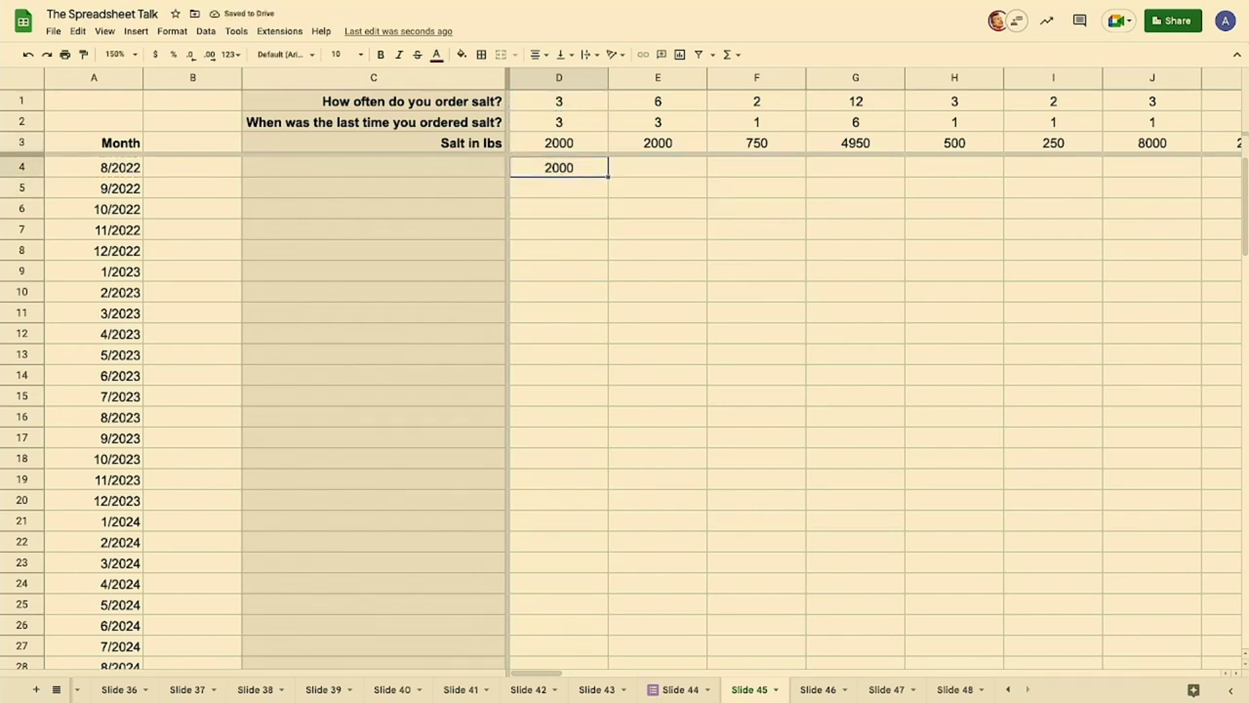
pyautogui.hotkey('ctrl', 'shift', 'Right')
pyautogui.hotkey('ctrl', 'shift', 'Down')
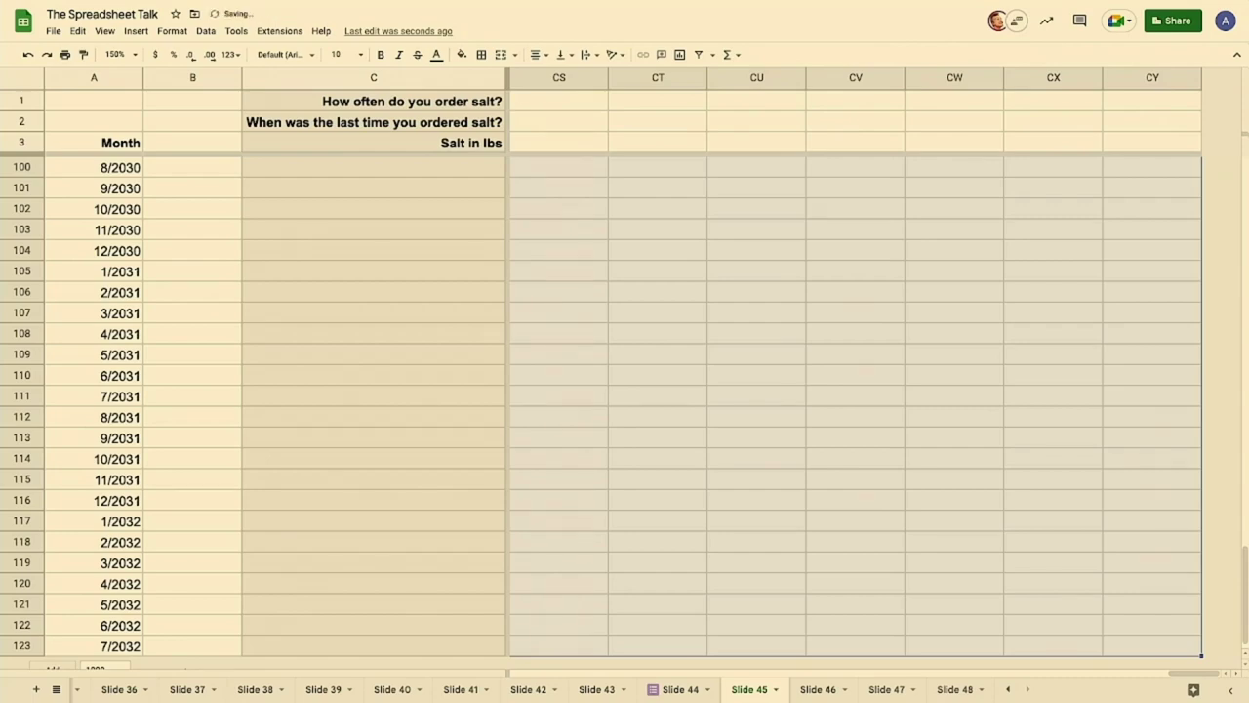
pyautogui.hotkey('ctrl', 'd')
pyautogui.click(689, 166)
# - Delete the surplus columns BY through CY that have no survey responses
pyautogui.hscroll(-10, 689, 166)
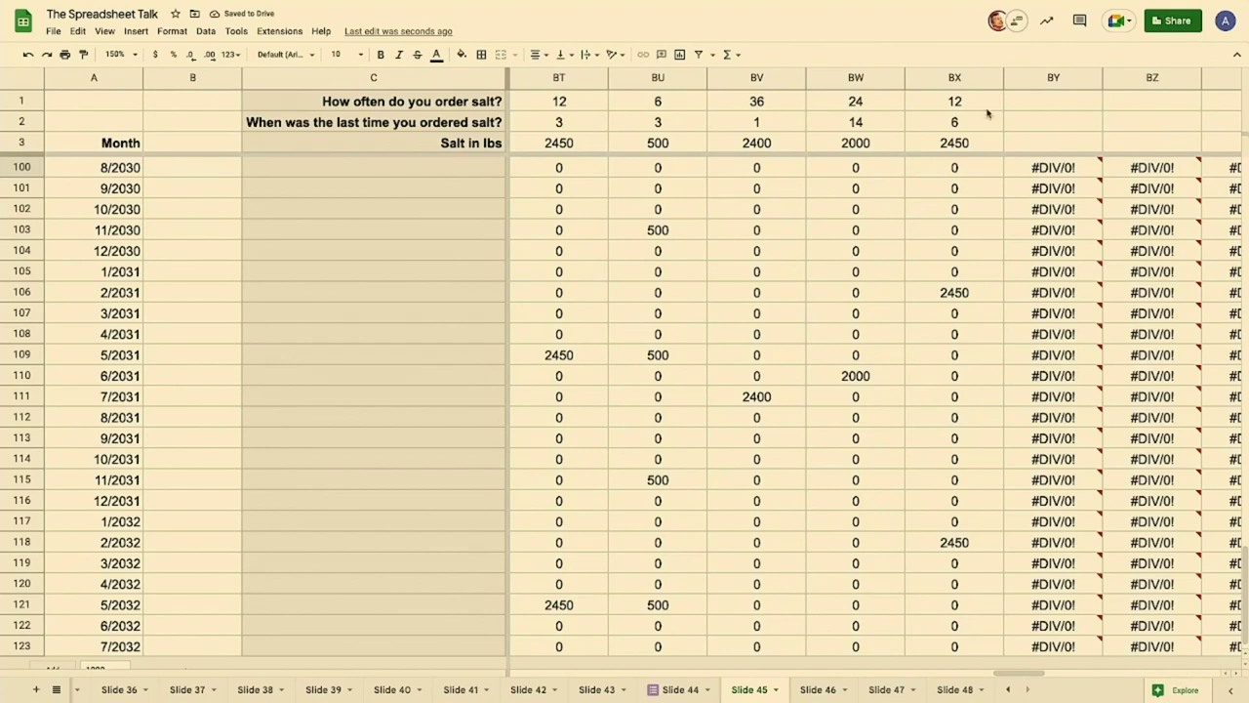
pyautogui.click(1017, 84)
pyautogui.hotkey('ctrl', 'shift', 'Right')
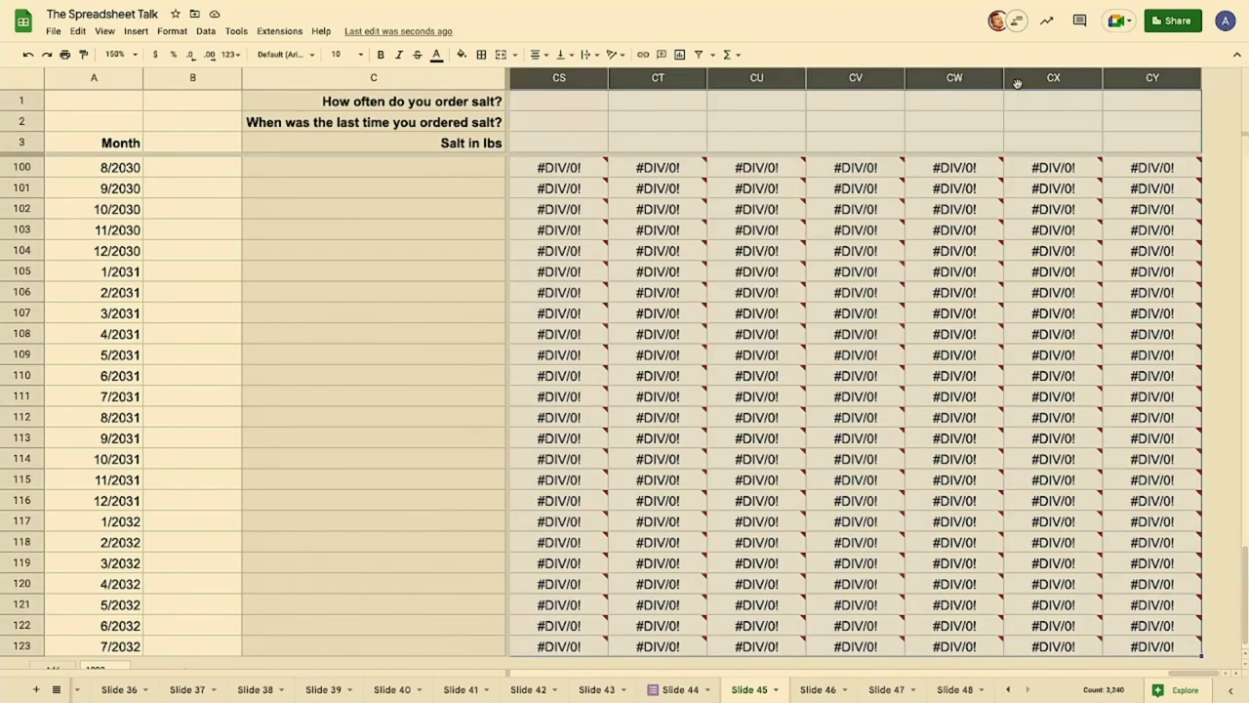
pyautogui.hotkey('ctrl', 'alt', '-')
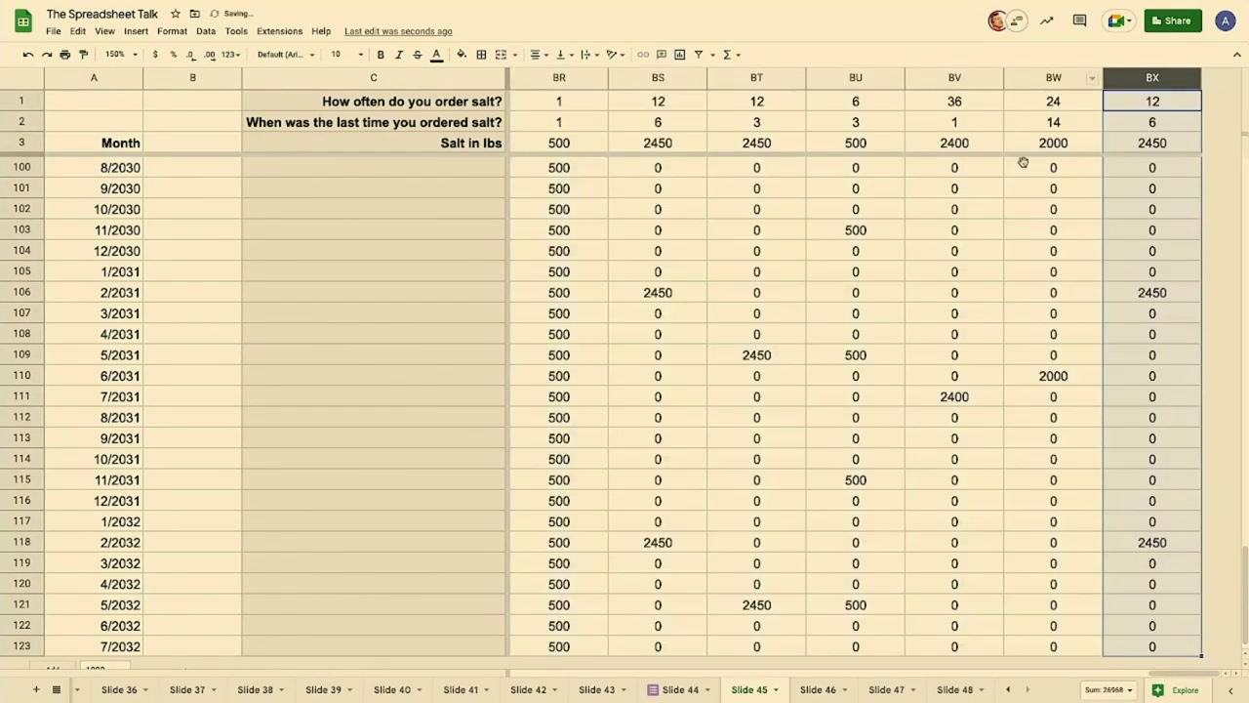
# - Examine the monthly order amounts across the respondent columns, from the last months back to the first month in column D
pyautogui.click(1040, 213)
pyautogui.press('Up')
pyautogui.press('Up')
pyautogui.press('Down')
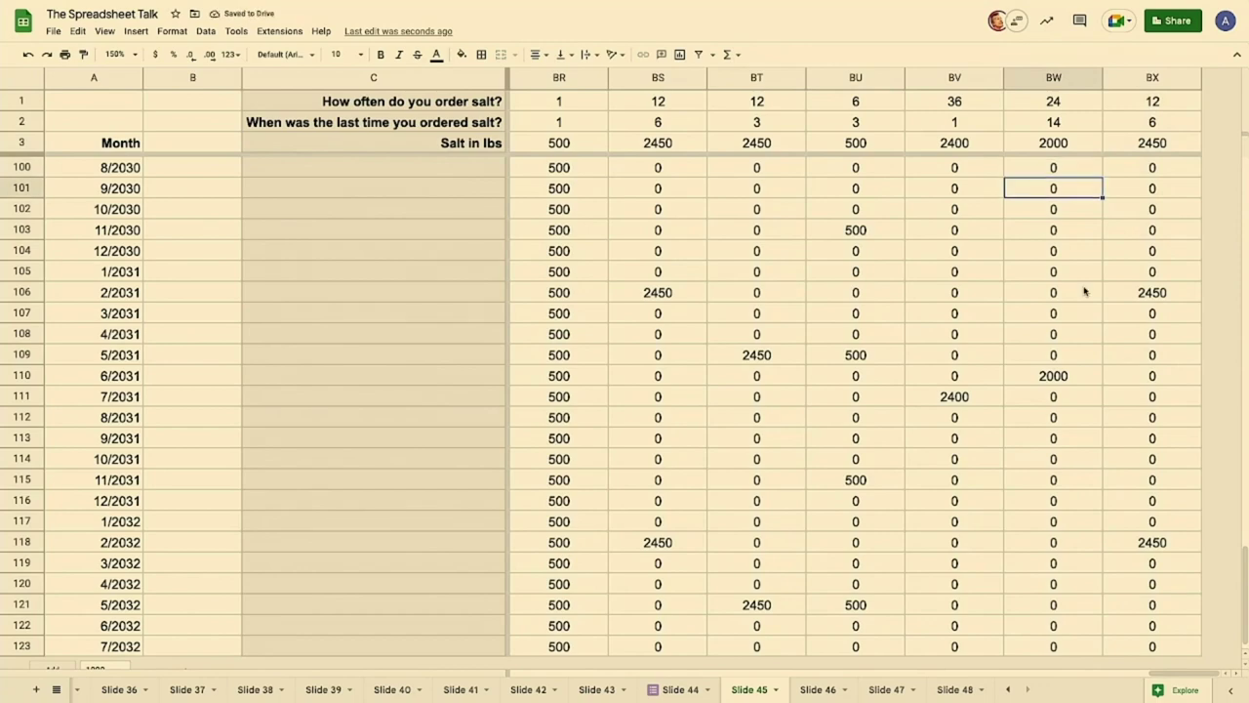
pyautogui.scroll(-1, 1084, 291)
pyautogui.scroll(6, 1063, 374)
pyautogui.hscroll(-10, 1062, 374)
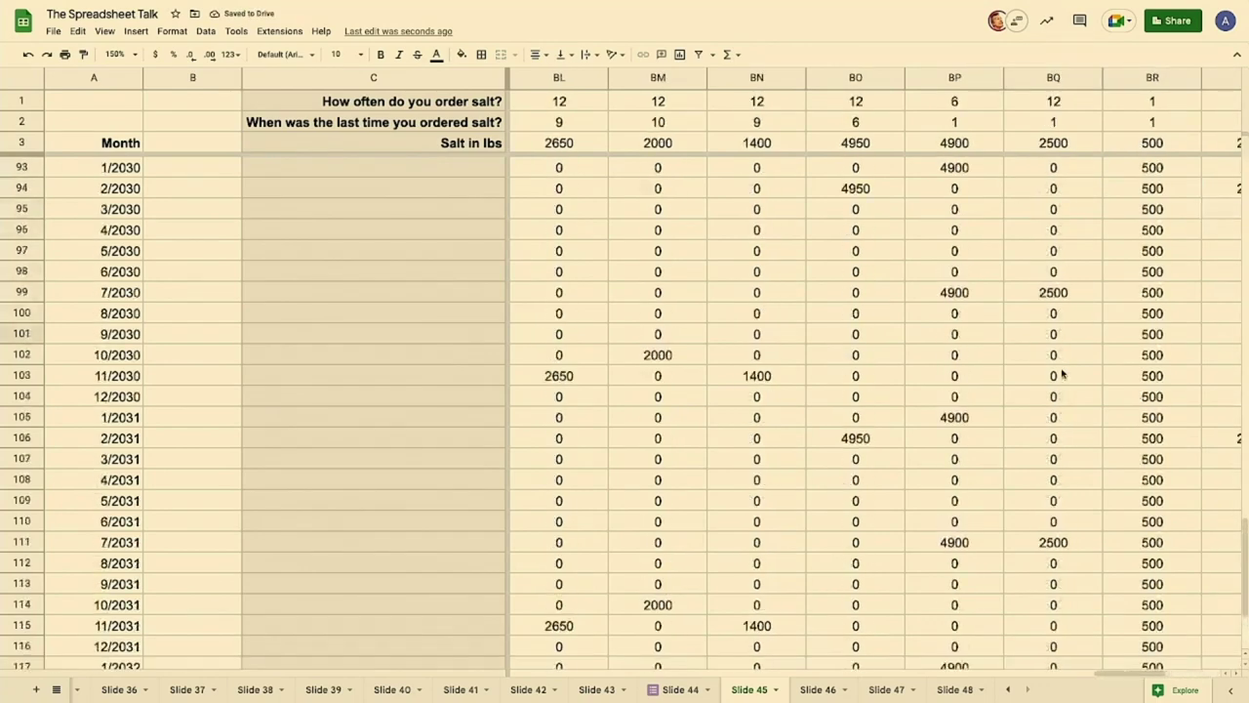
pyautogui.scroll(9, 1062, 375)
pyautogui.hscroll(-9, 1063, 375)
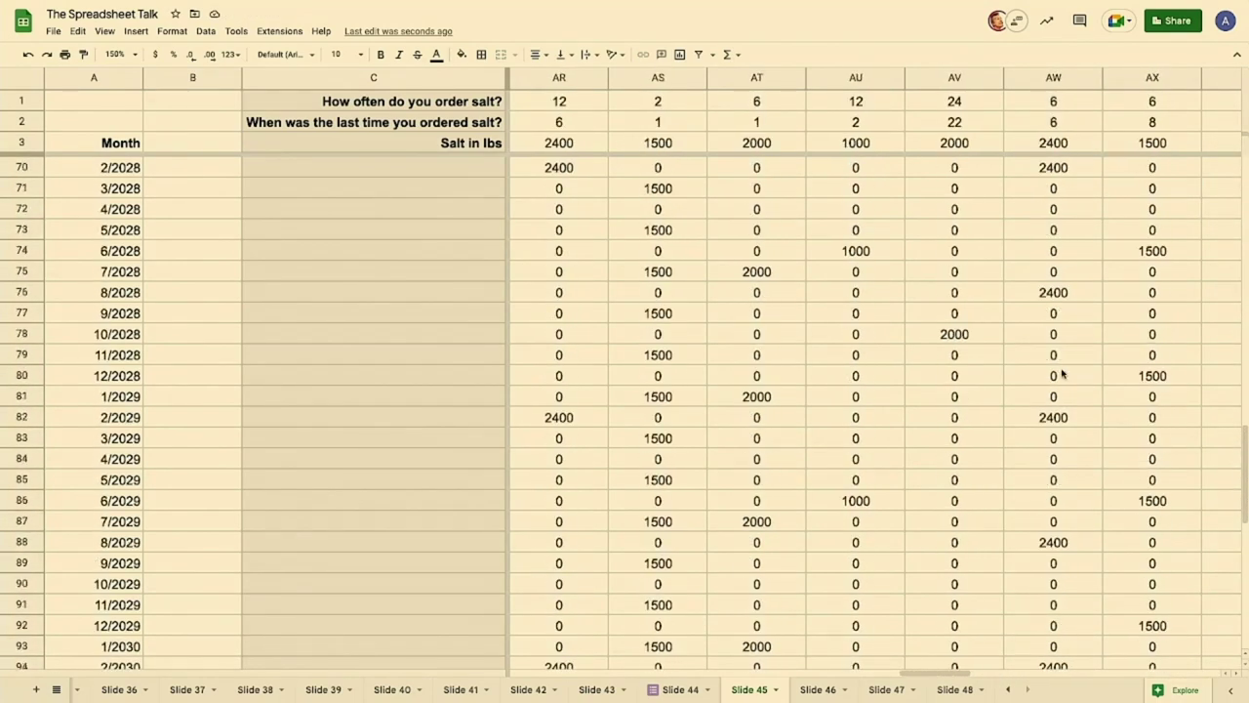
pyautogui.scroll(10, 1062, 375)
pyautogui.hscroll(-8, 1063, 374)
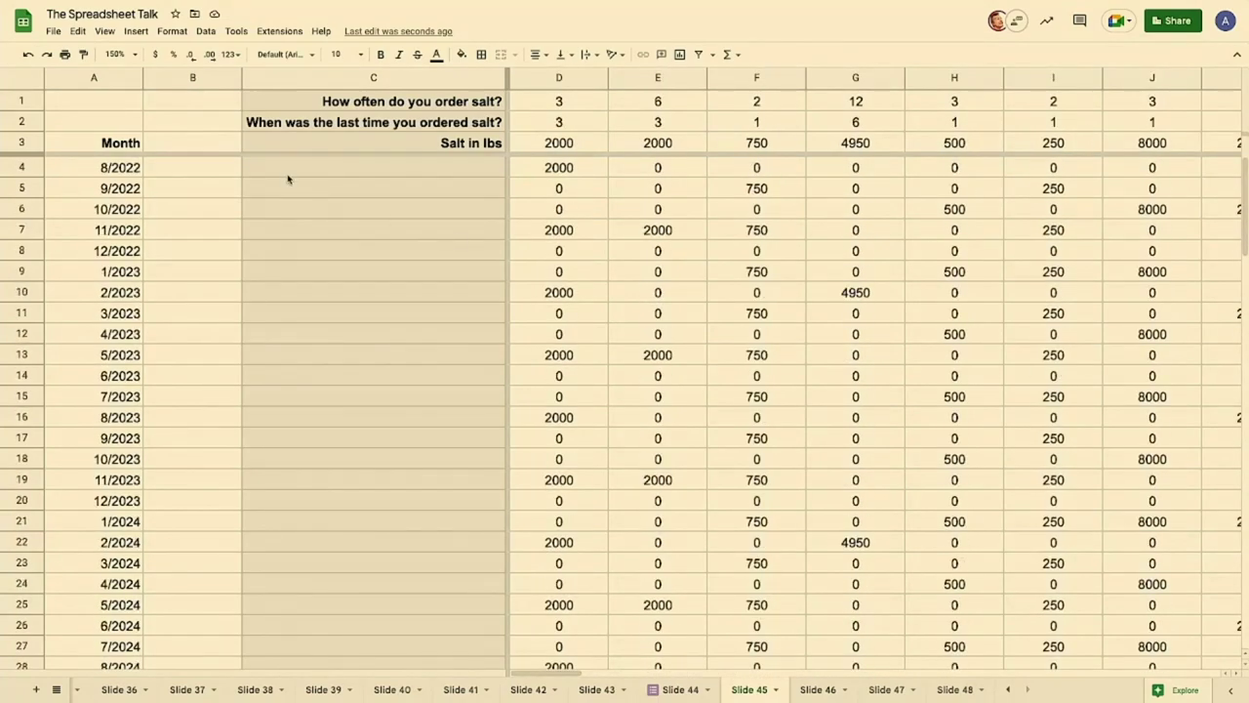
# - Enter the header Total Salt in cell B3, beside the Month header
pyautogui.click(236, 145)
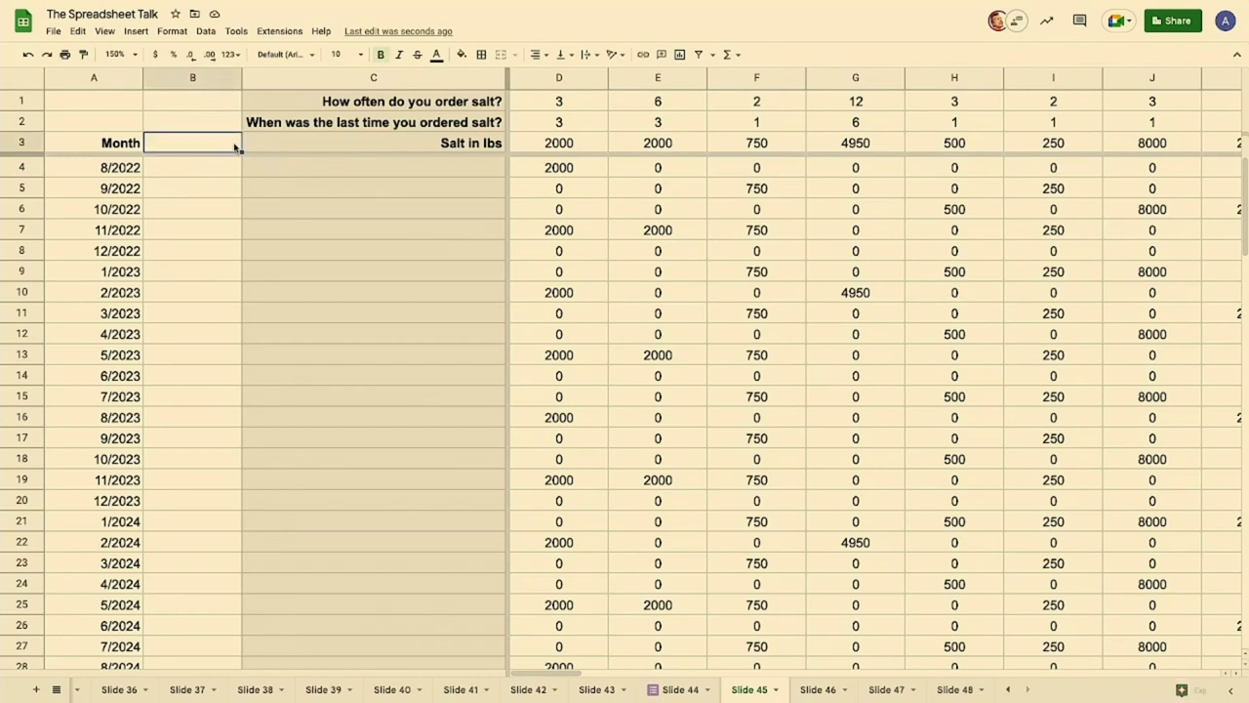
pyautogui.write('Tota')
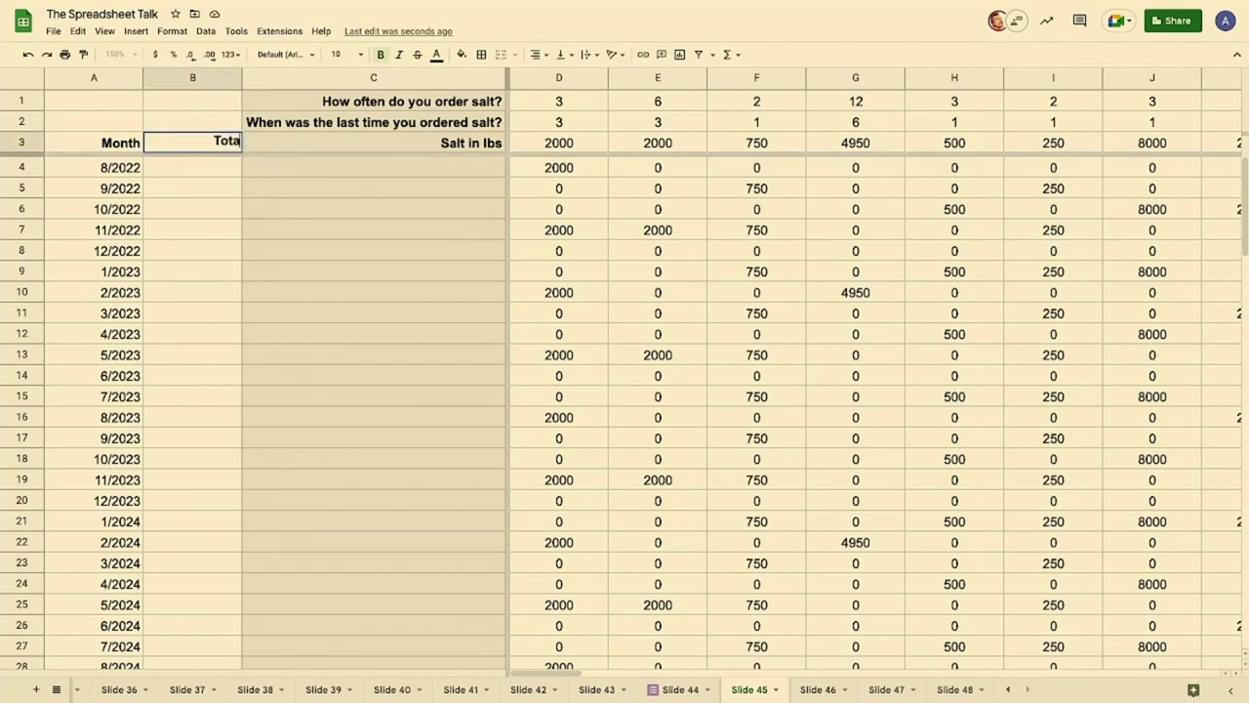
pyautogui.write('l Salt')
pyautogui.press('Return')
# - Sum row 4's order amounts from D4 across to BX4 in B4, and autofill the formula down the Total Salt column
pyautogui.write('=sum(')
pyautogui.press('Right')
pyautogui.press('Right')
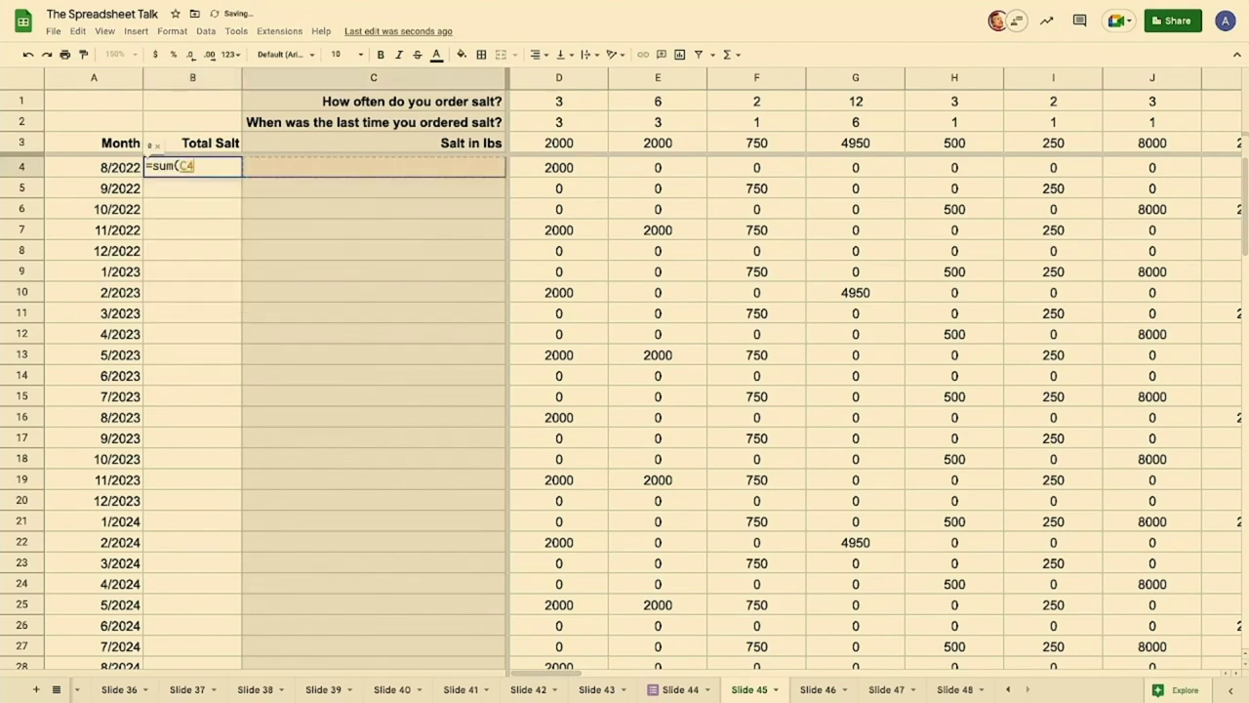
pyautogui.hotkey('ctrl', 'shift', 'Right')
pyautogui.press('Return')
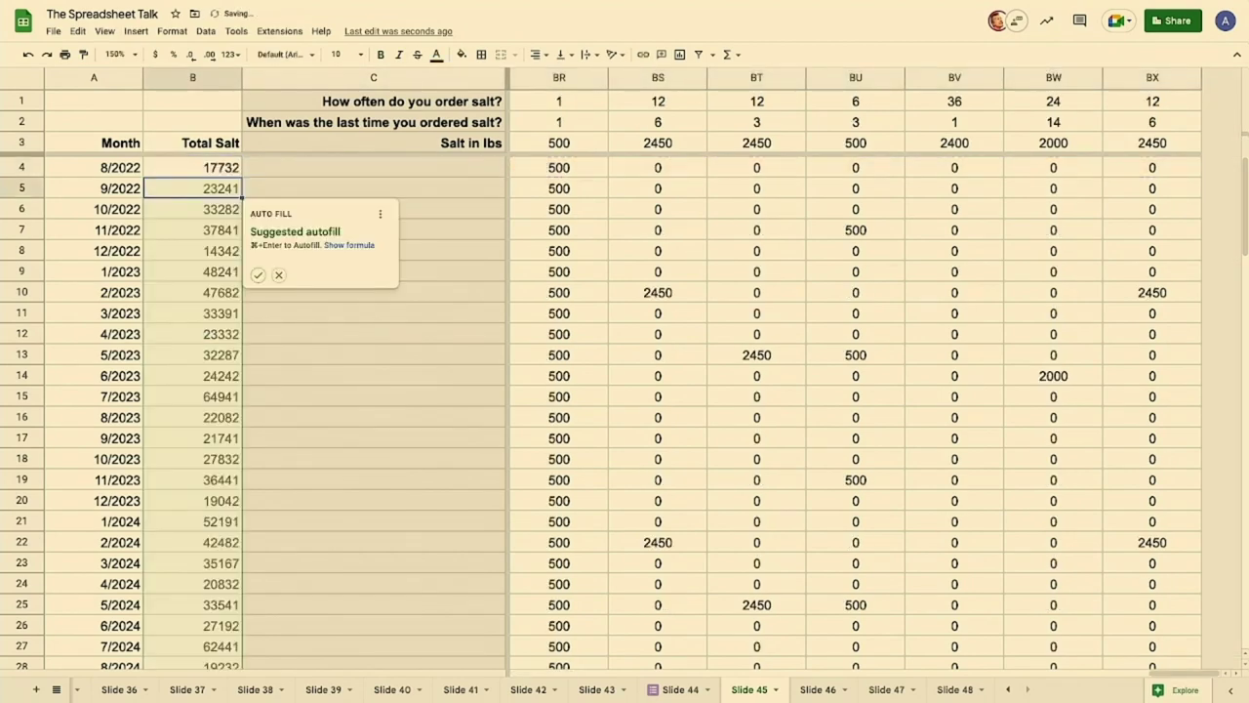
pyautogui.press('super+Return')
# - Insert a line chart of the months and total salt in A4:B123, and move it slightly left and up over the data
pyautogui.press('Up')
pyautogui.press('Right')
pyautogui.press('Right')
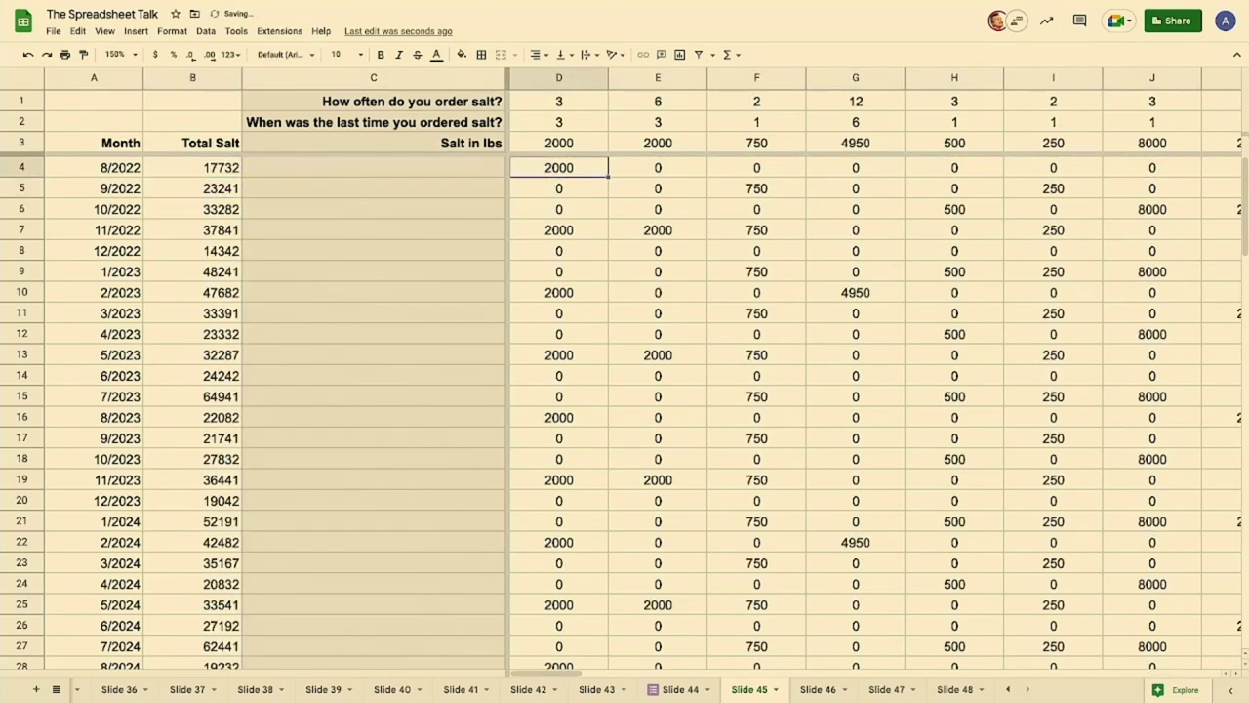
pyautogui.press('Left')
pyautogui.press('Left')
pyautogui.press('Left')
pyautogui.hotkey('shift', 'Right')
pyautogui.hotkey('ctrl', 'shift', 'Down')
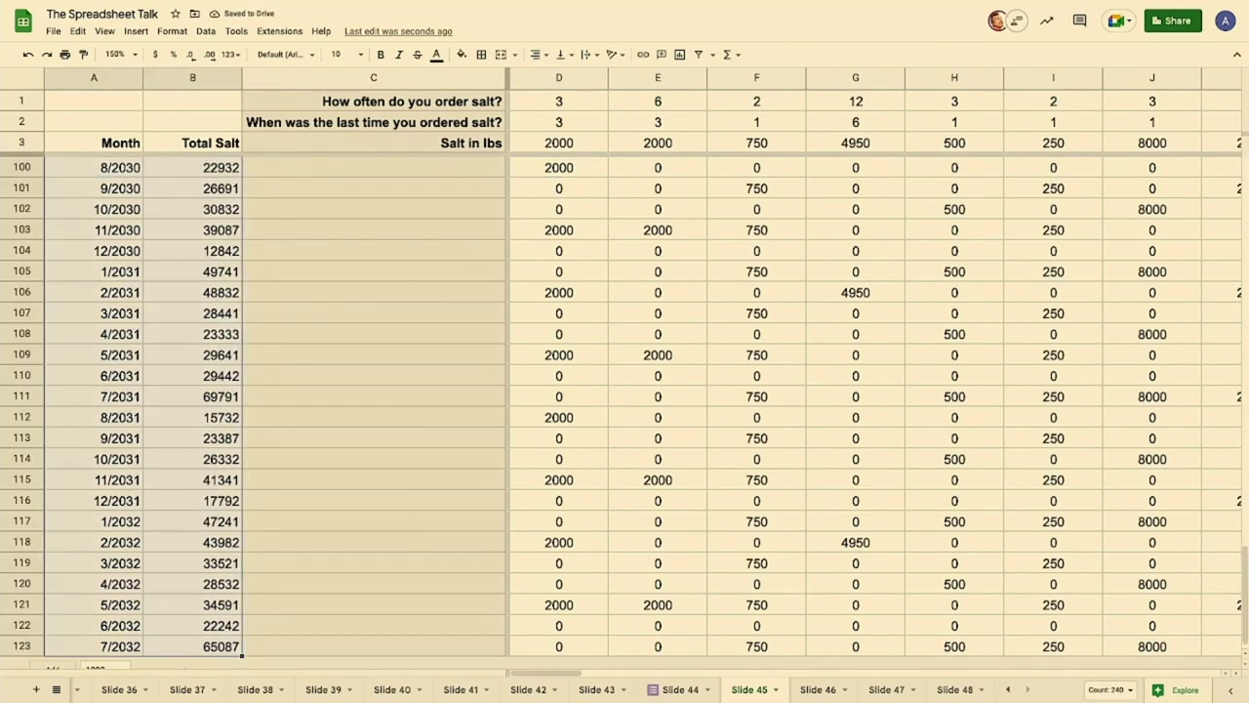
pyautogui.hotkey('alt', 'i')
pyautogui.press('h')
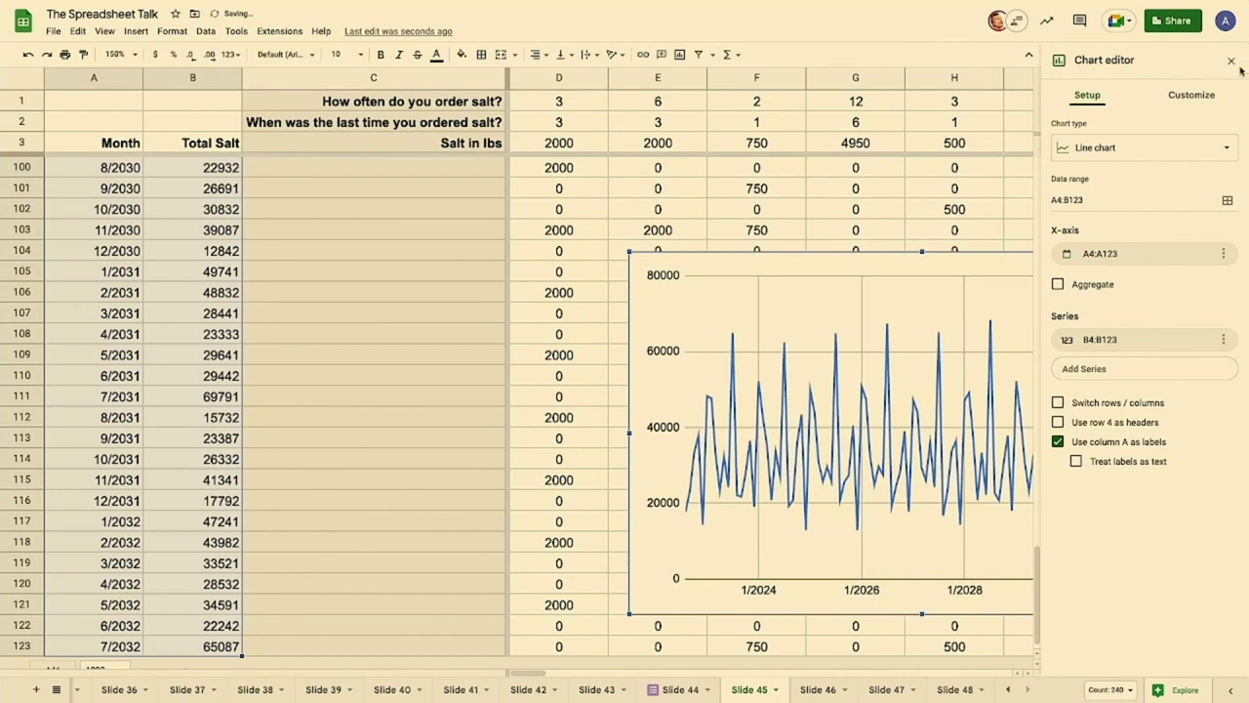
pyautogui.click(1230, 61)
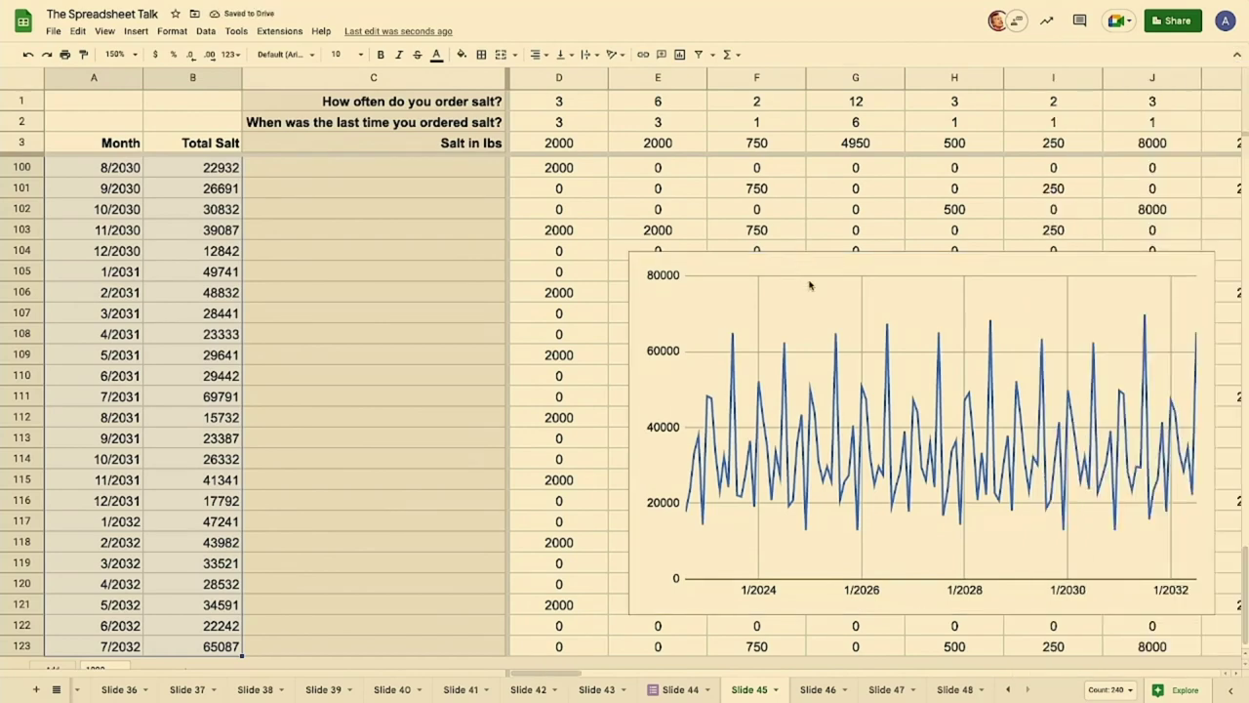
pyautogui.moveTo(864, 293); pyautogui.dragTo(780, 285)
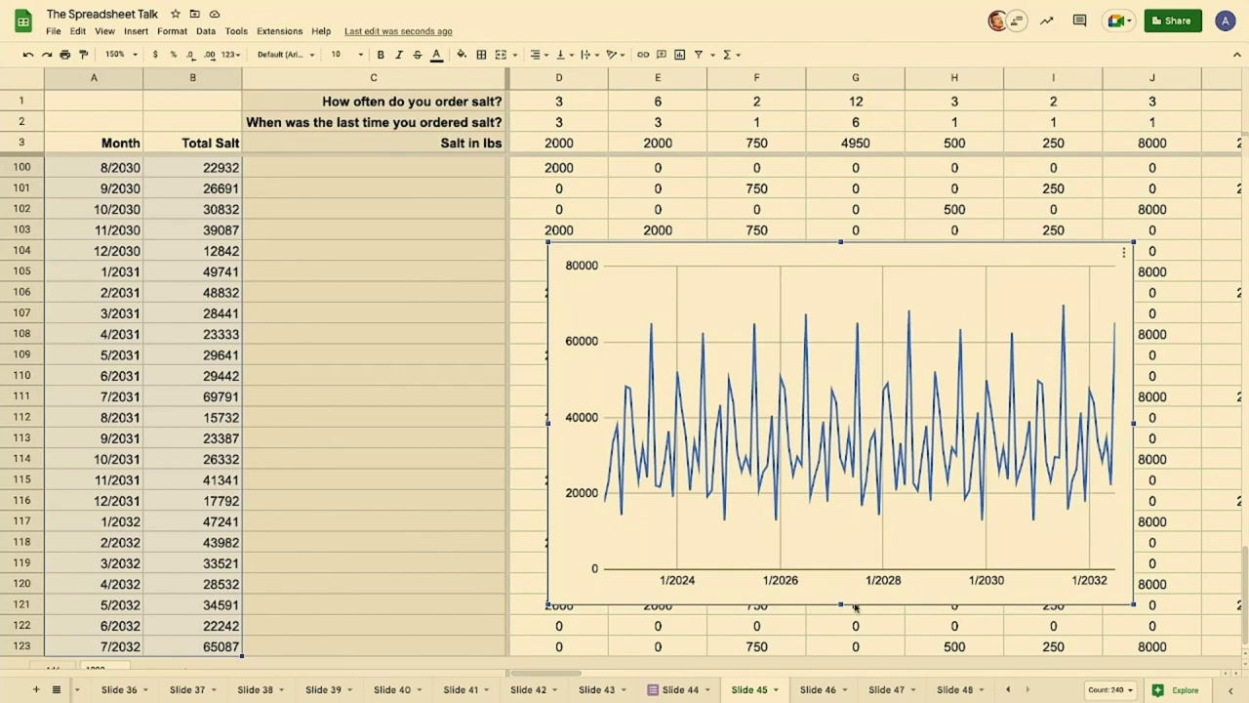
# - Copy the Sheet Yeah sticker from Slide 46 and place it on Slide 45 over the chart's upper-right corner
pyautogui.click(823, 687)
pyautogui.click(310, 248)
pyautogui.press('Escape')
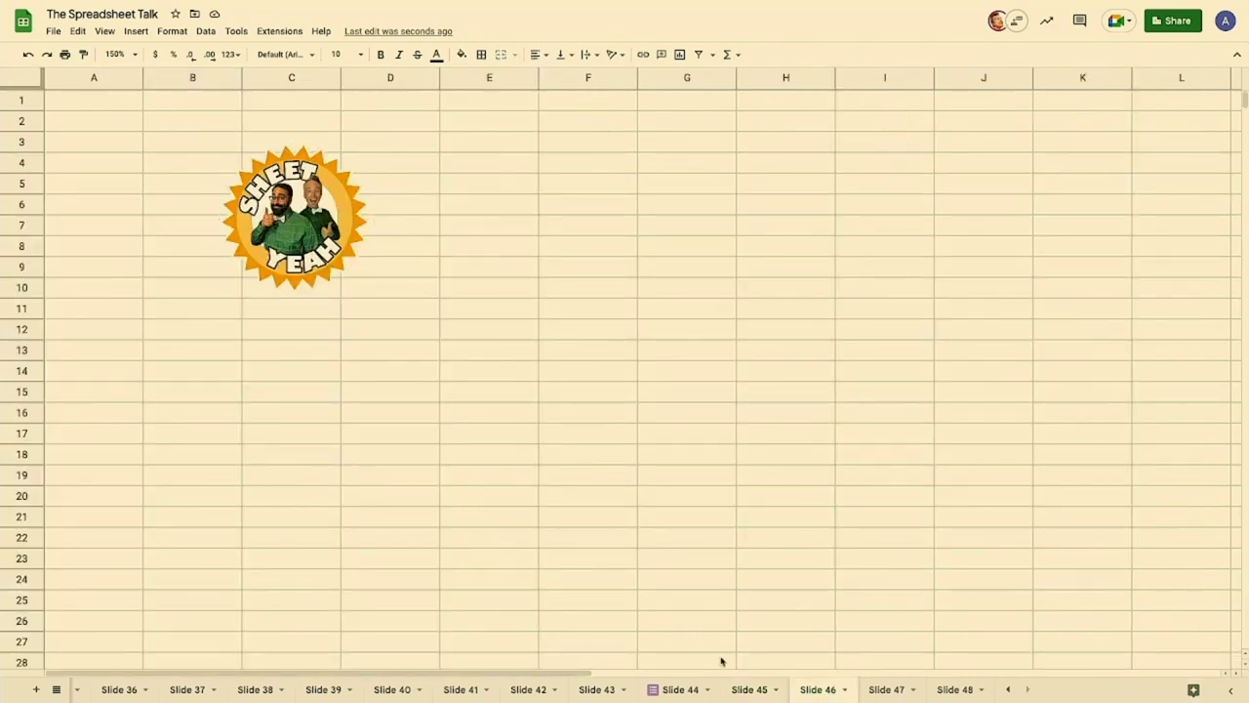
pyautogui.click(751, 689)
pyautogui.click(1152, 252)
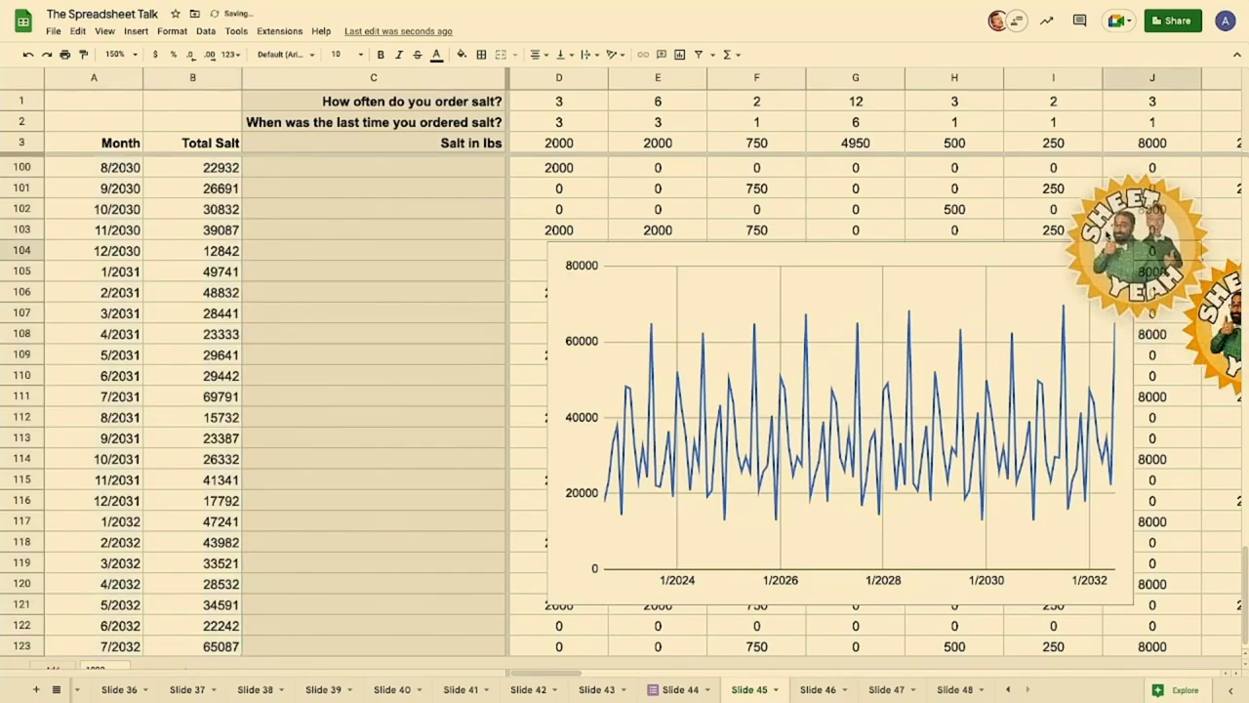
pyautogui.moveTo(1142, 330); pyautogui.dragTo(1114, 323)
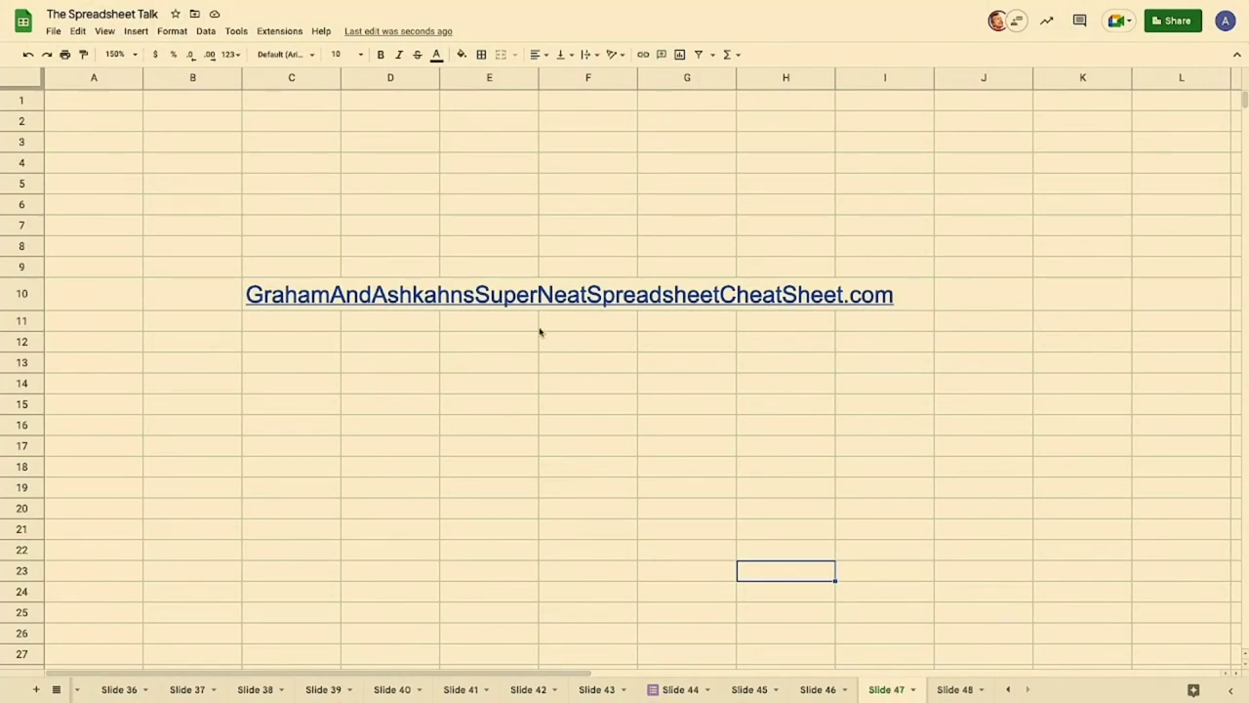
# - Open the cheat sheet linked on Slide 47, look over its shortcuts and formulas, and set the zoom to 150%
pyautogui.click(493, 306)
pyautogui.click(368, 332)
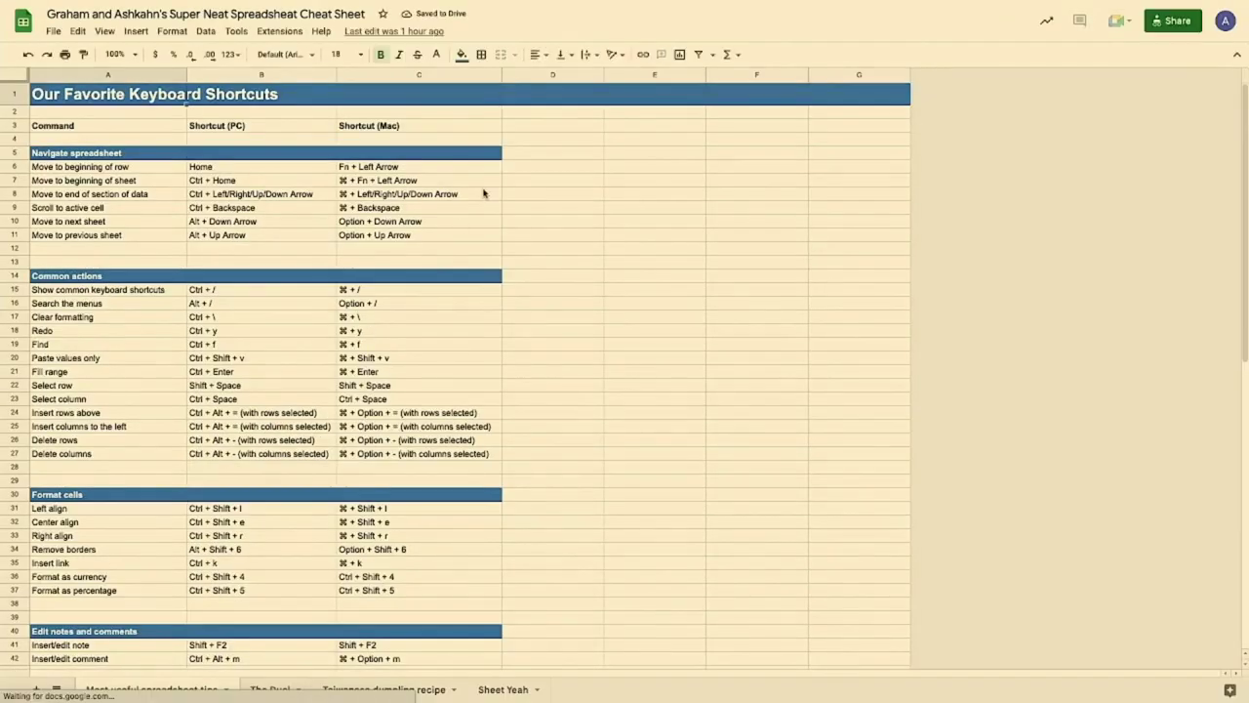
pyautogui.scroll(-10, 208, 239)
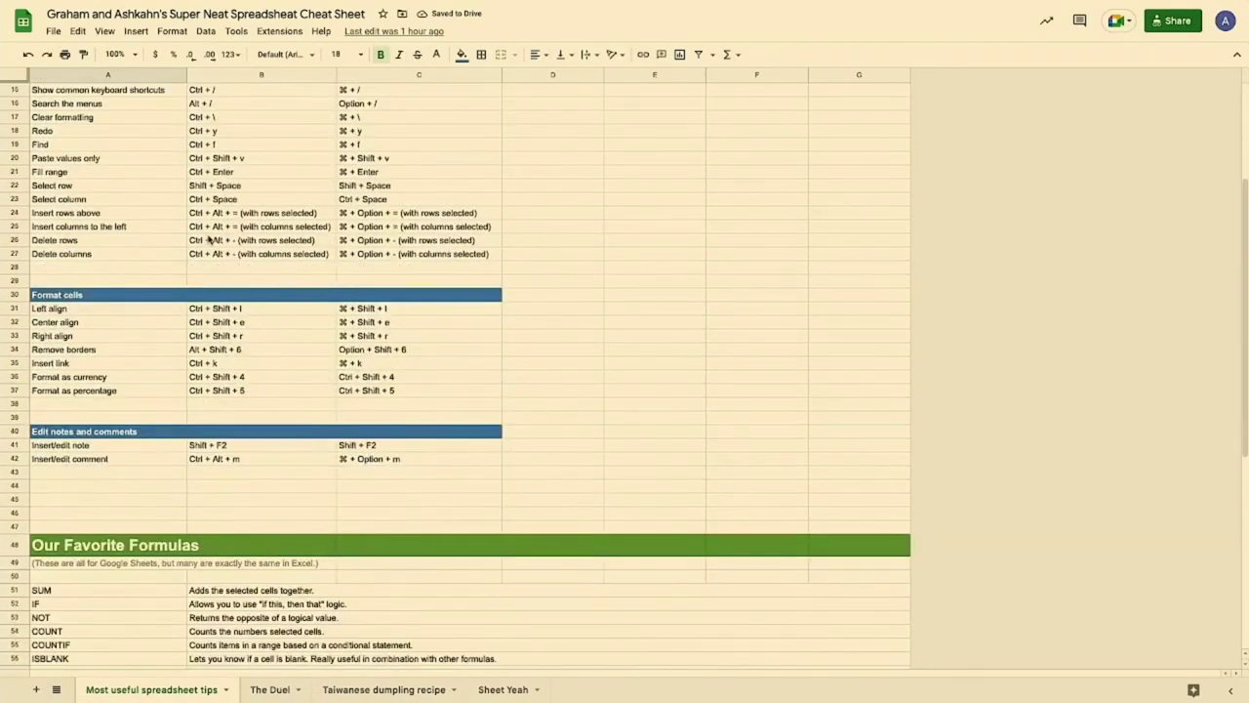
pyautogui.scroll(10, 209, 239)
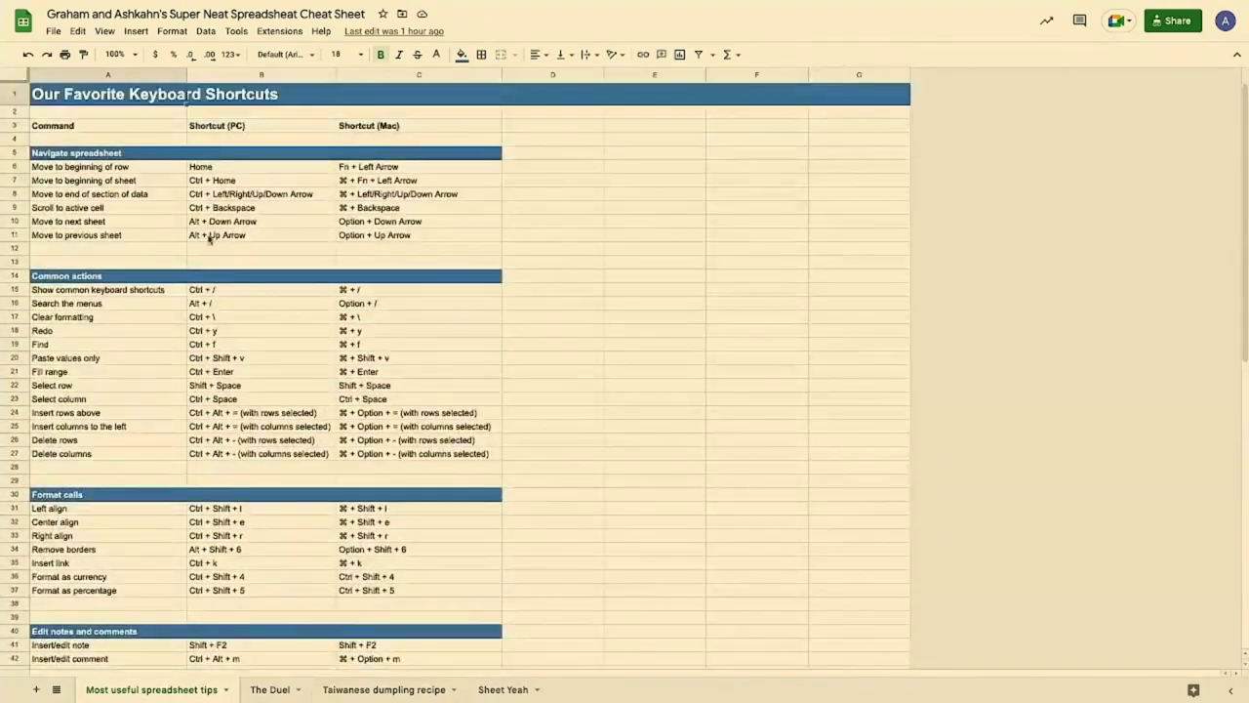
pyautogui.click(125, 54)
pyautogui.click(125, 182)
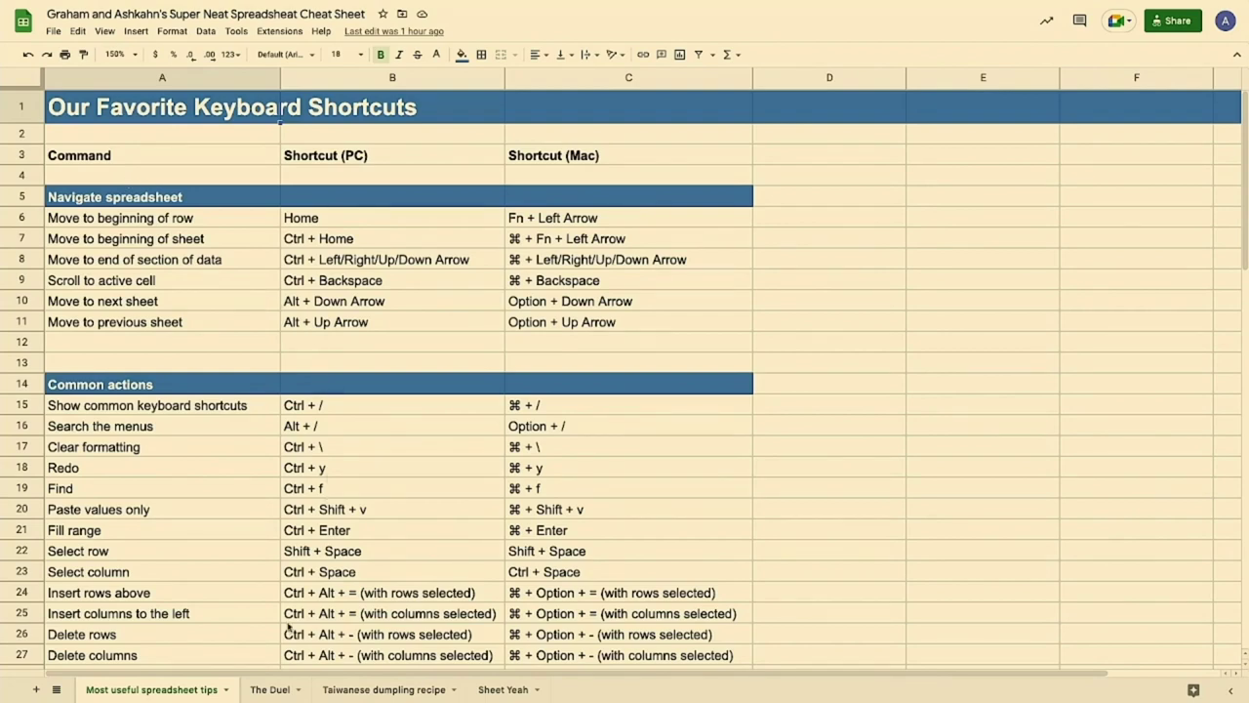
# - Open The Duel sheet and toggle the duel checkbox on, off and on again to play two rounds
pyautogui.click(269, 692)
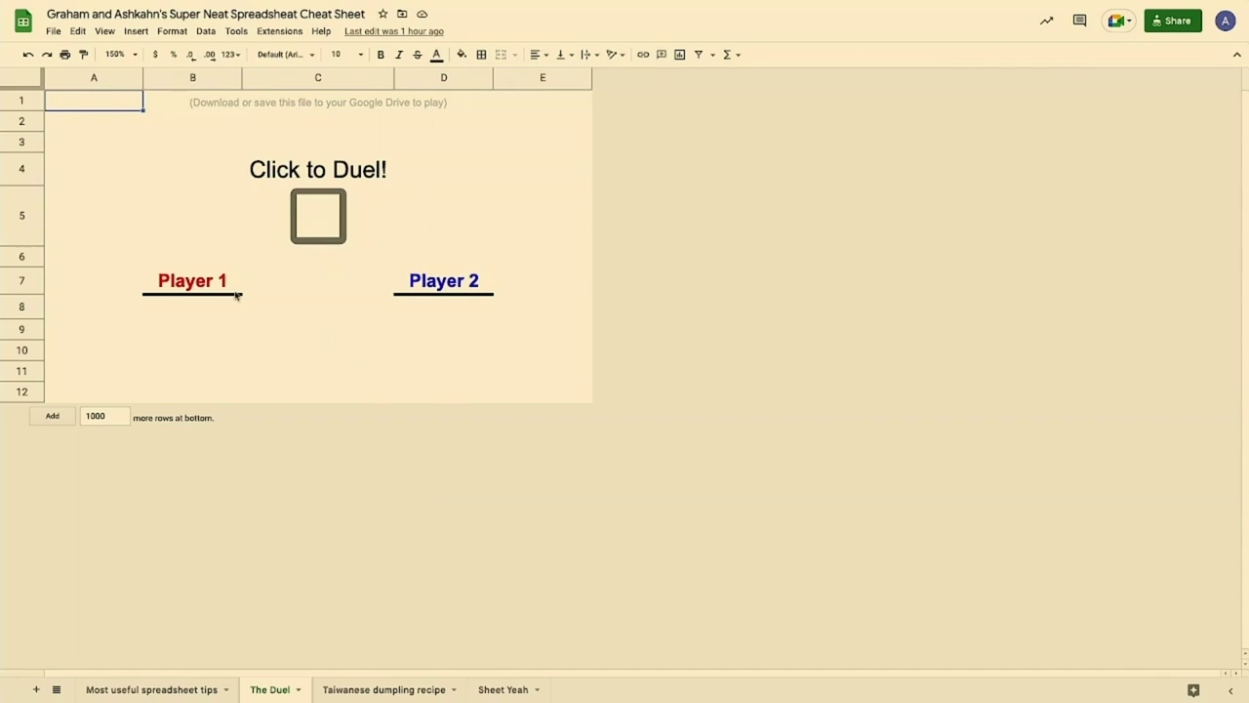
pyautogui.click(307, 227)
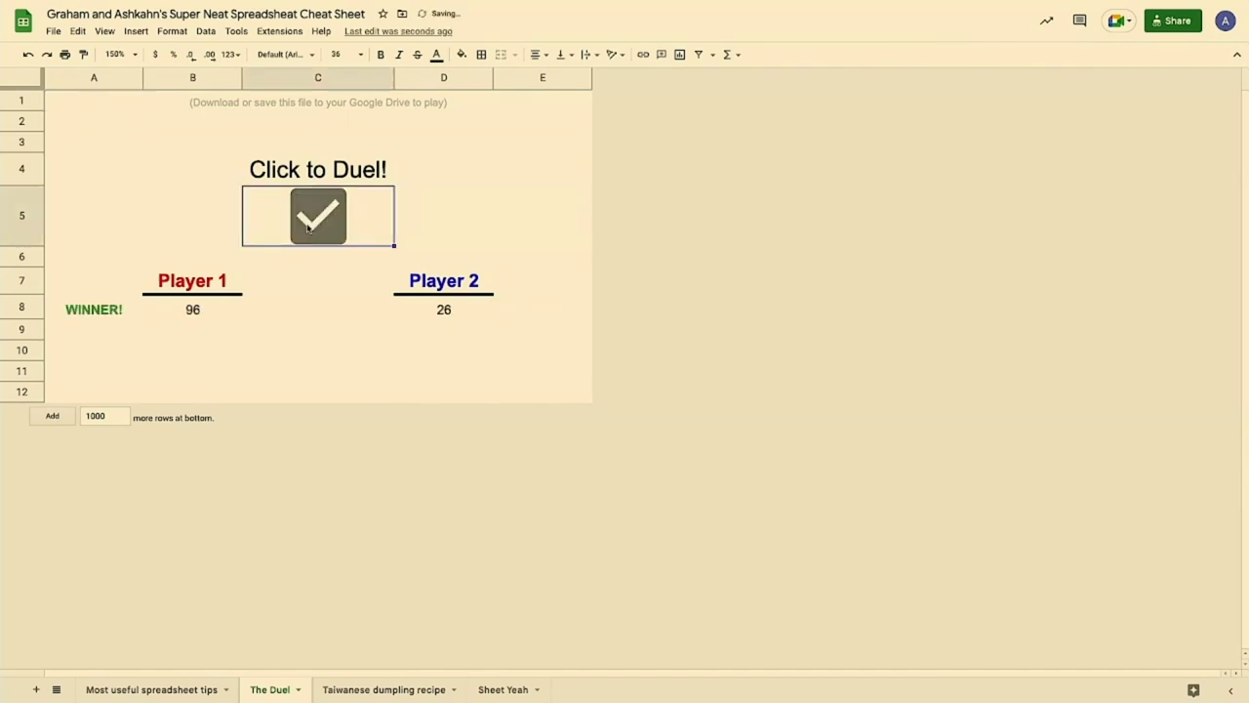
pyautogui.click(308, 227)
pyautogui.click(307, 228)
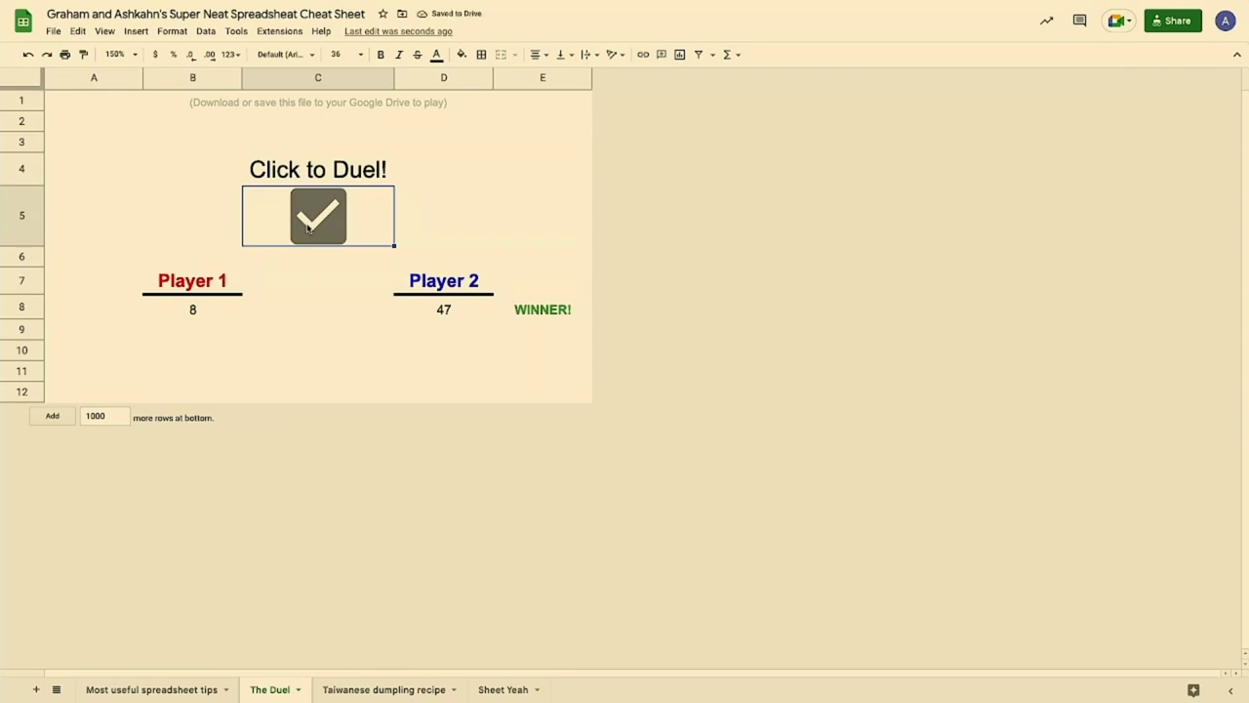
# - Open the Taiwanese dumpling recipe sheet and set the number of dumplings to make to 300
pyautogui.click(409, 693)
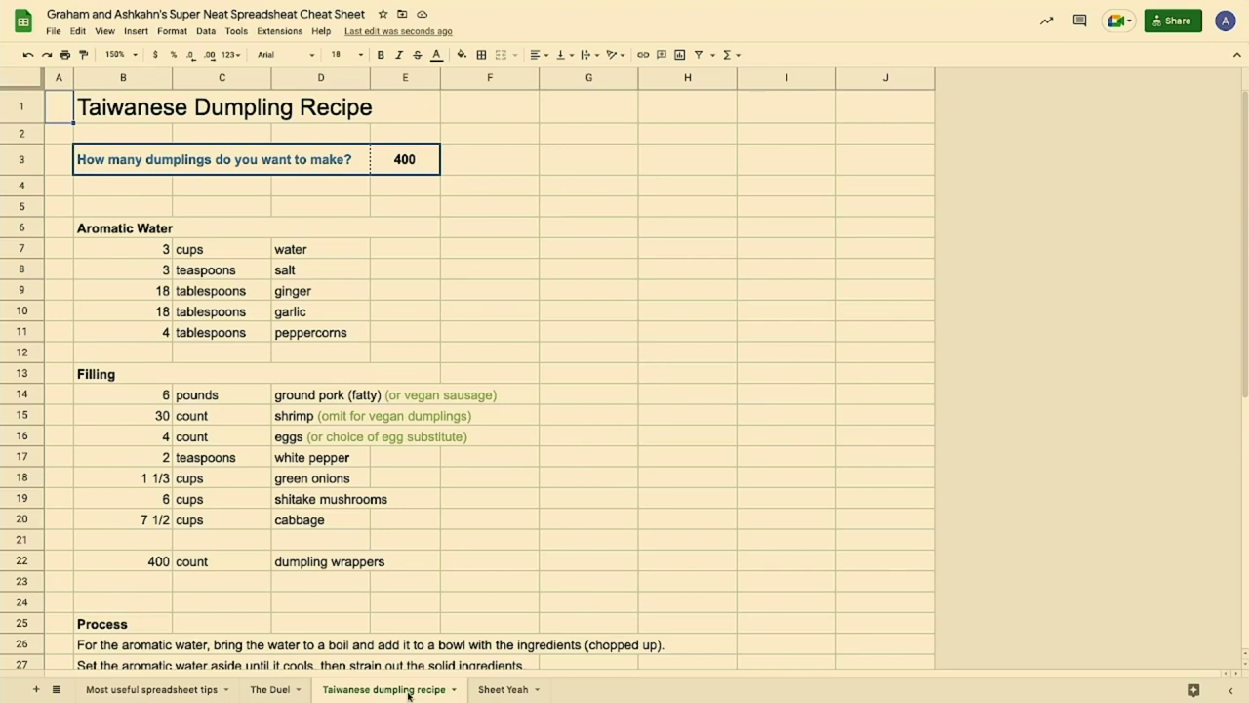
pyautogui.doubleClick(410, 160)
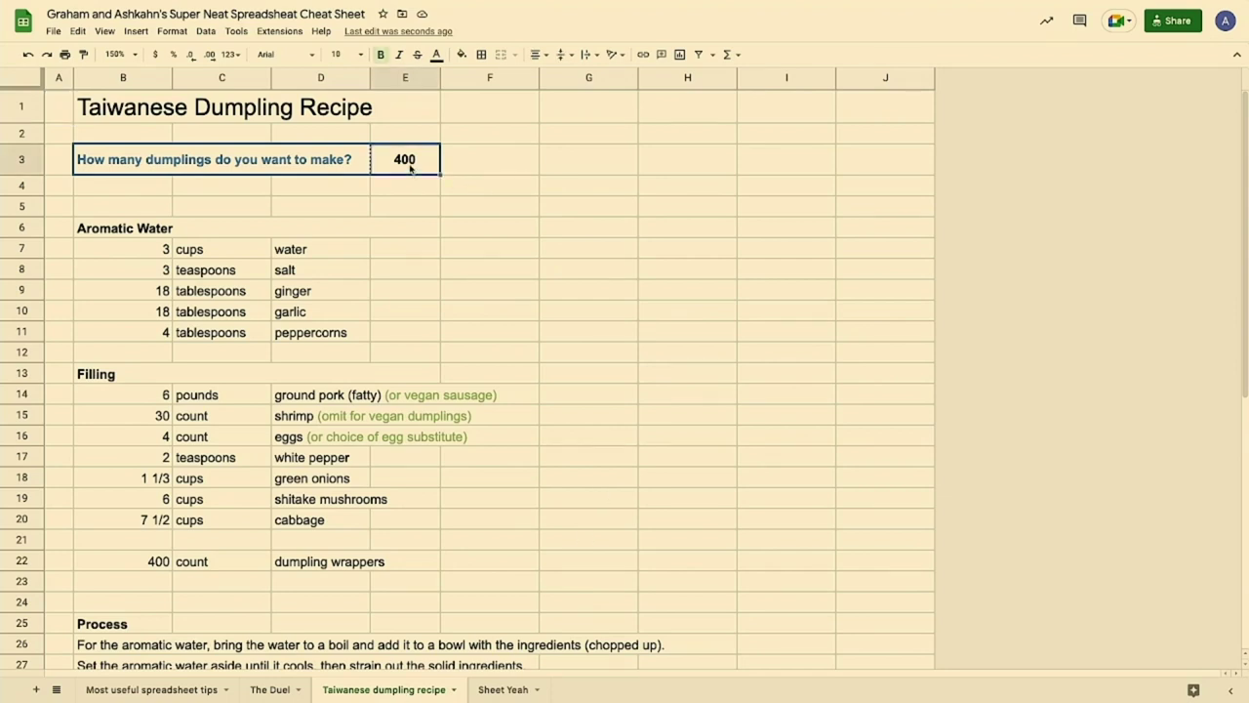
pyautogui.write('3')
pyautogui.press('Return')
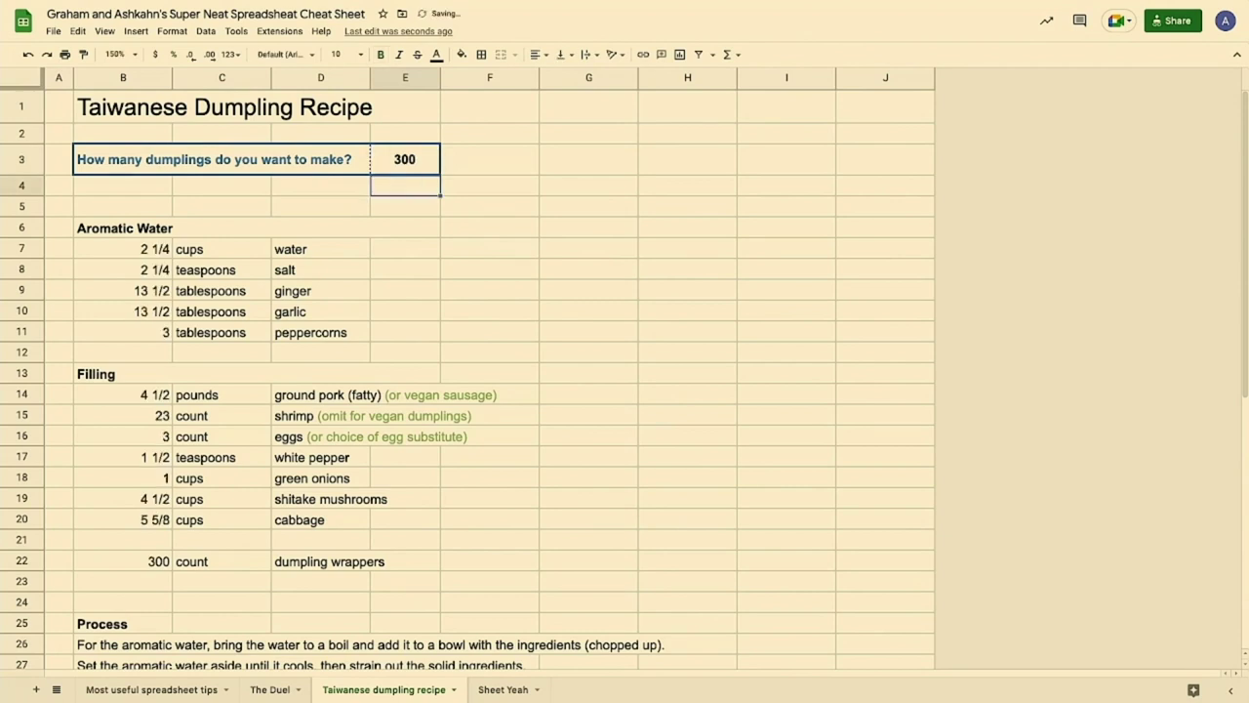
# - Set the recipe's number of dumplings to 400, and open the Sheet Yeah sheet
pyautogui.doubleClick(405, 159)
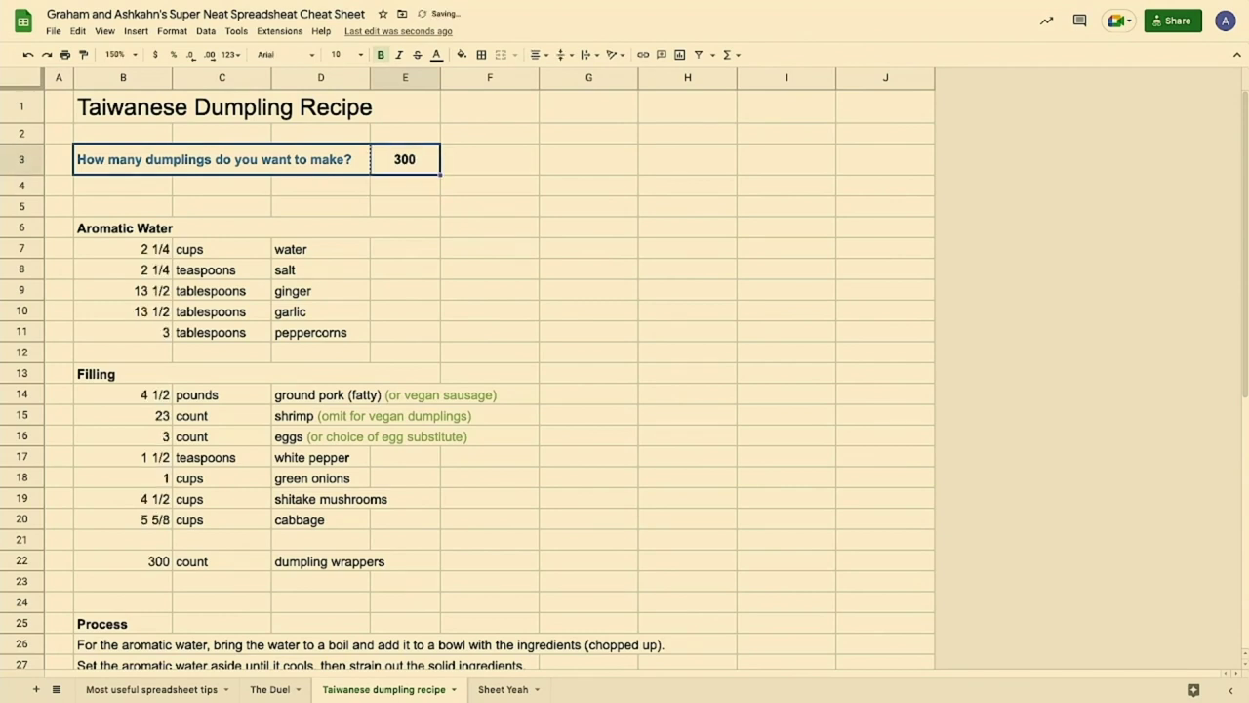
pyautogui.press('BackSpace')
pyautogui.write('4')
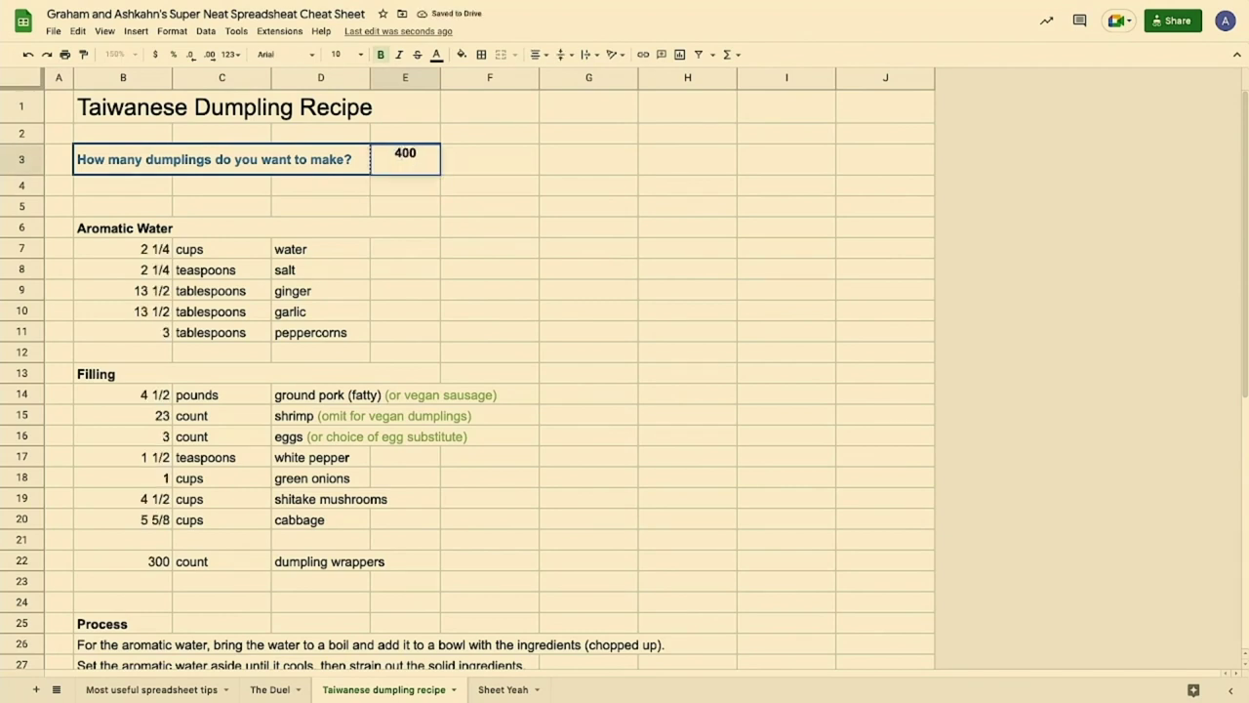
pyautogui.press('Return')
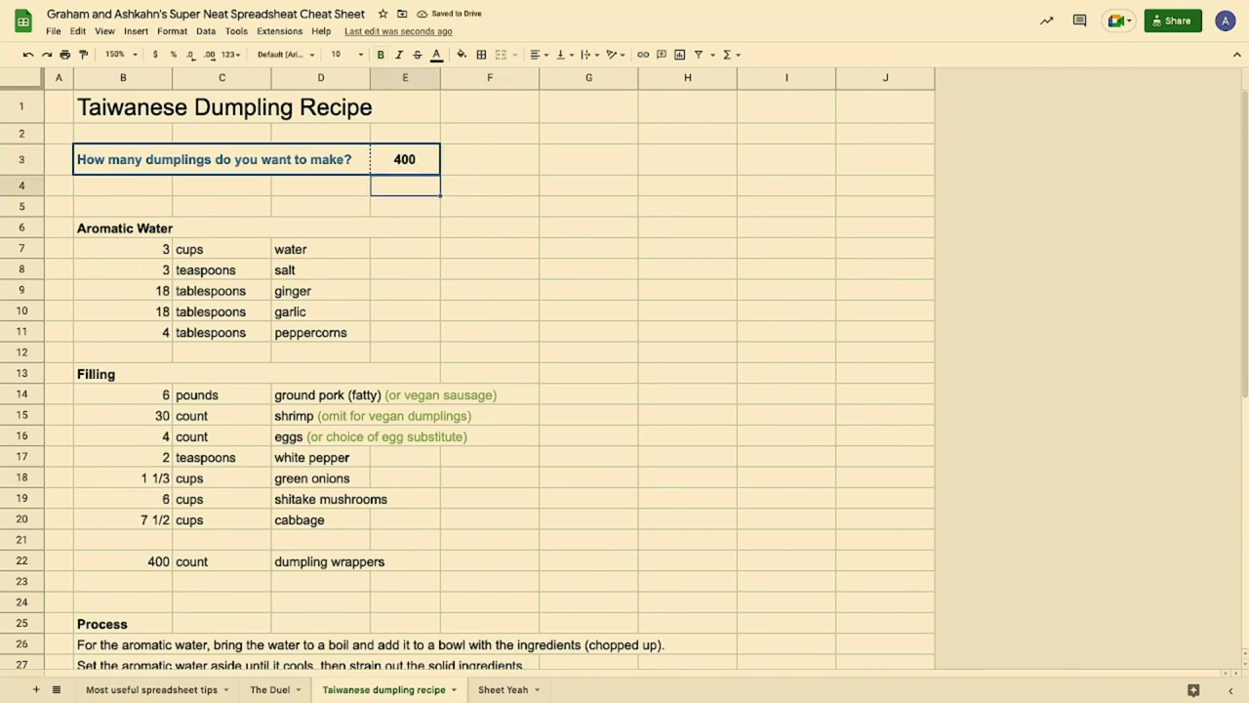
pyautogui.click(493, 690)
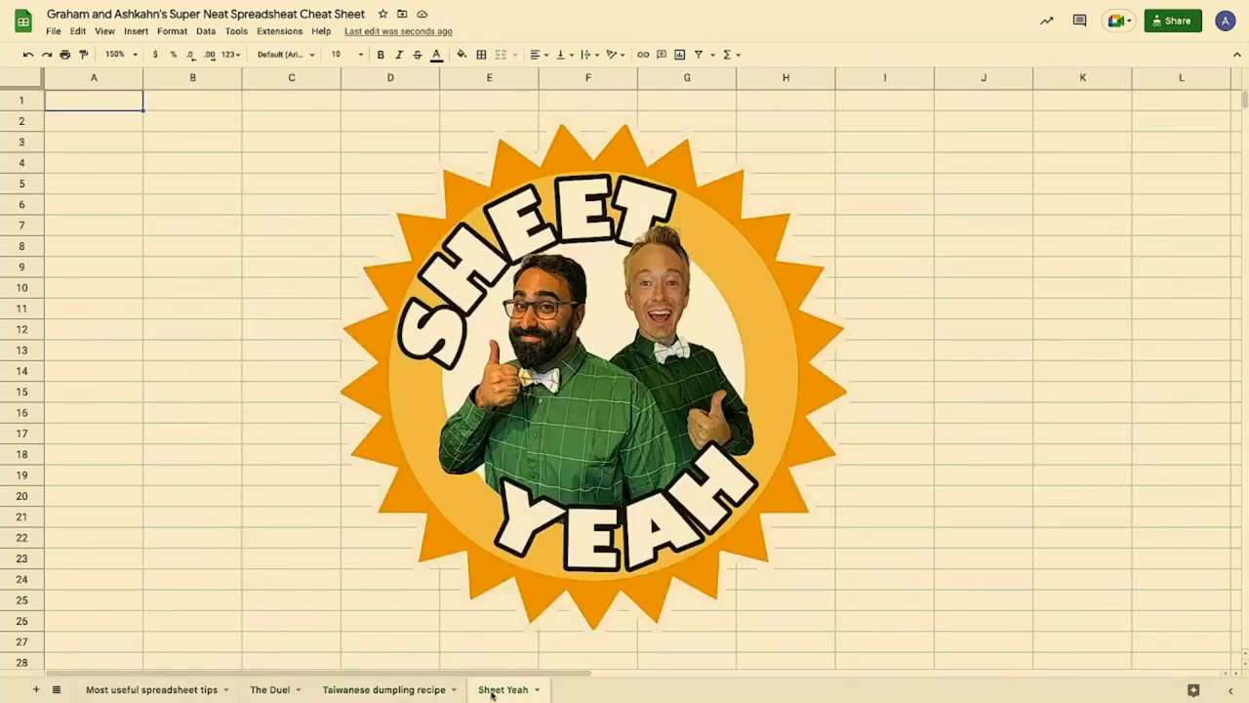